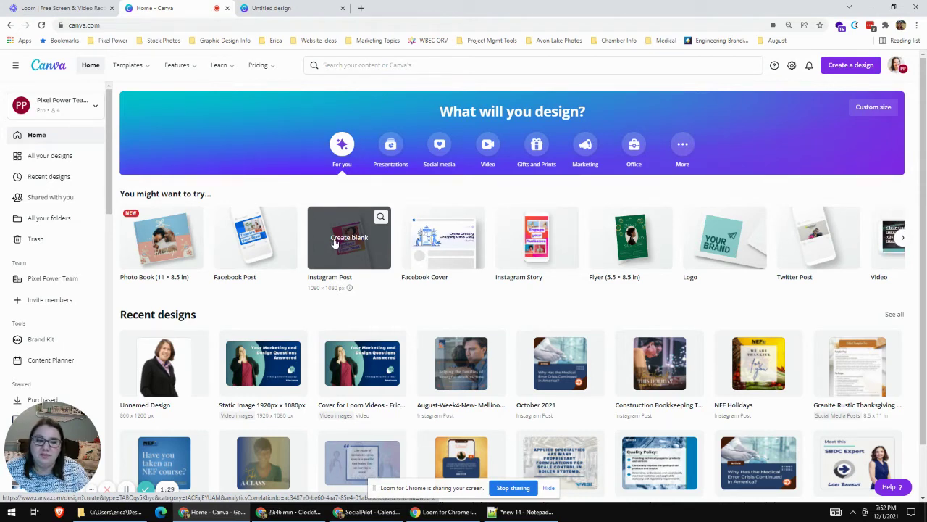
# Create a blank Instagram Post design and search its templates for "makeup"
pyautogui.click(336, 242)
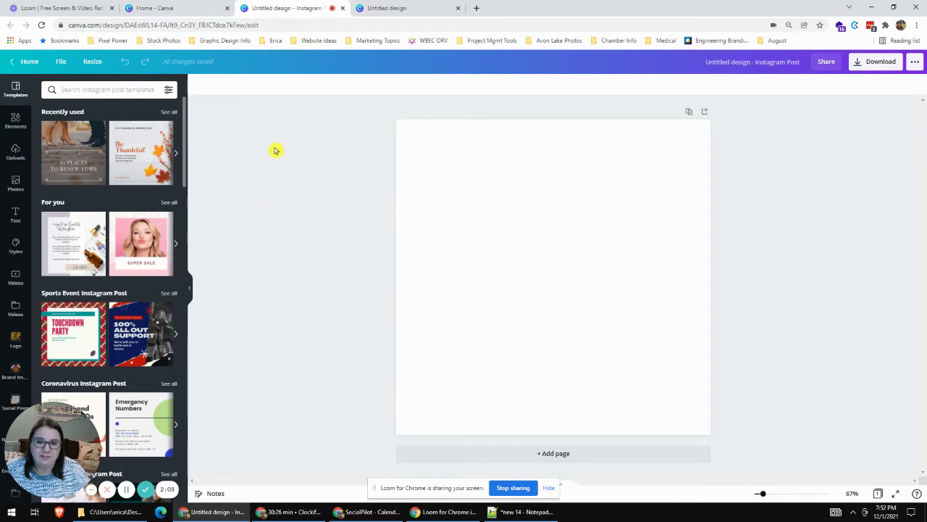
pyautogui.click(124, 88)
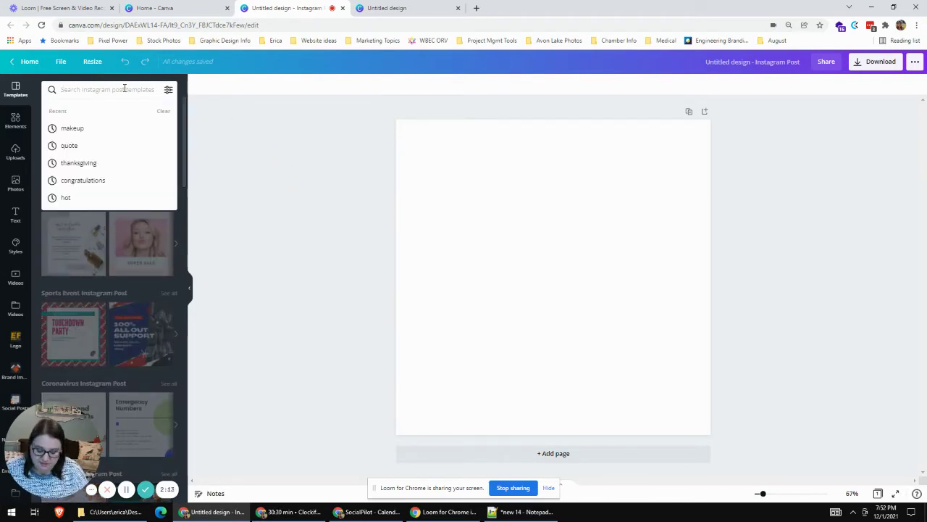
pyautogui.write('makeup')
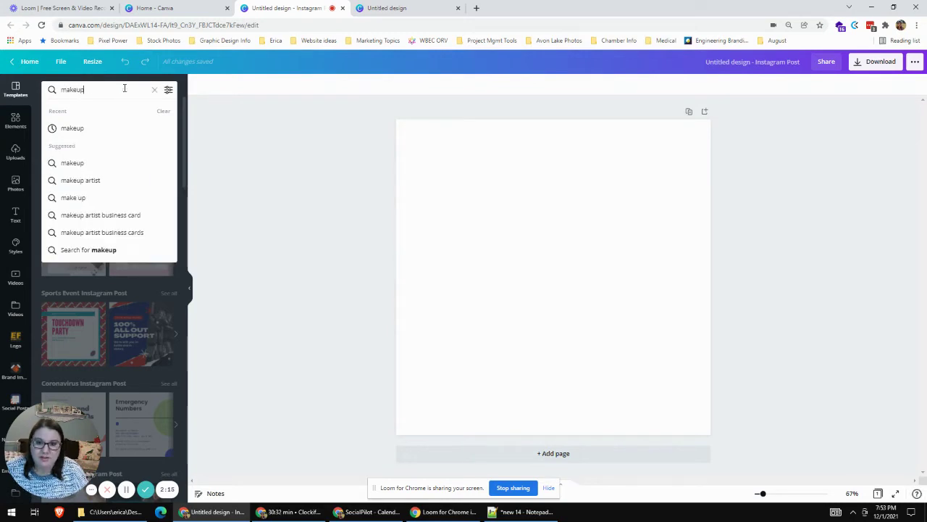
pyautogui.press('Return')
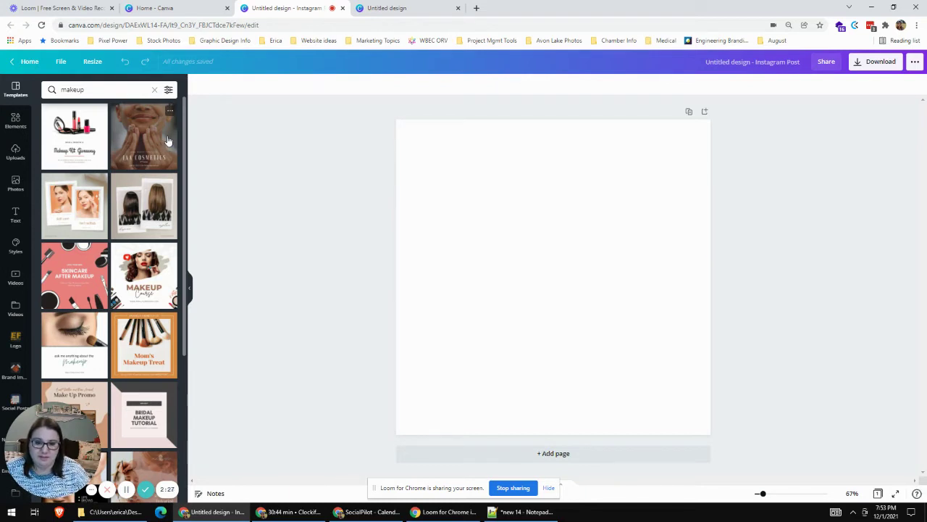
# Apply the "Makeup Class Online" template with the $49 course price and the woman's face to the blank page
pyautogui.scroll(-2, 161, 174)
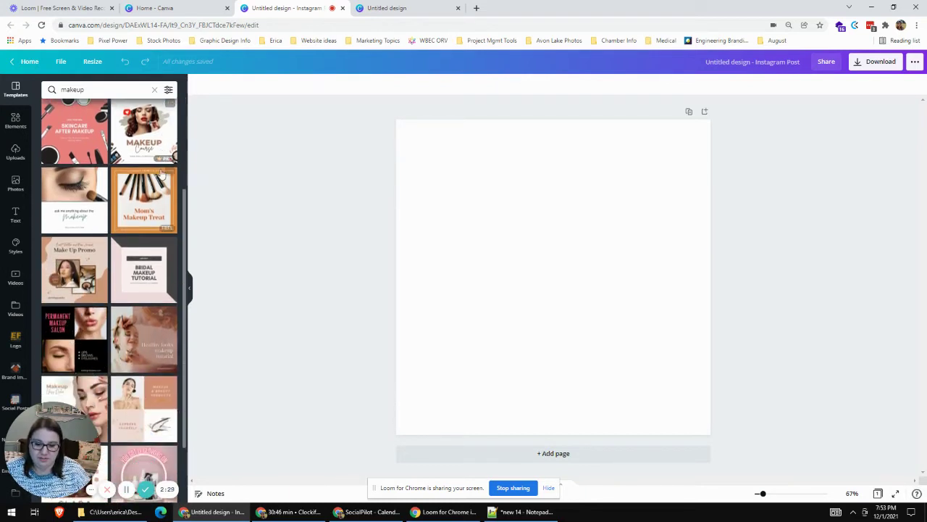
pyautogui.scroll(-2, 161, 177)
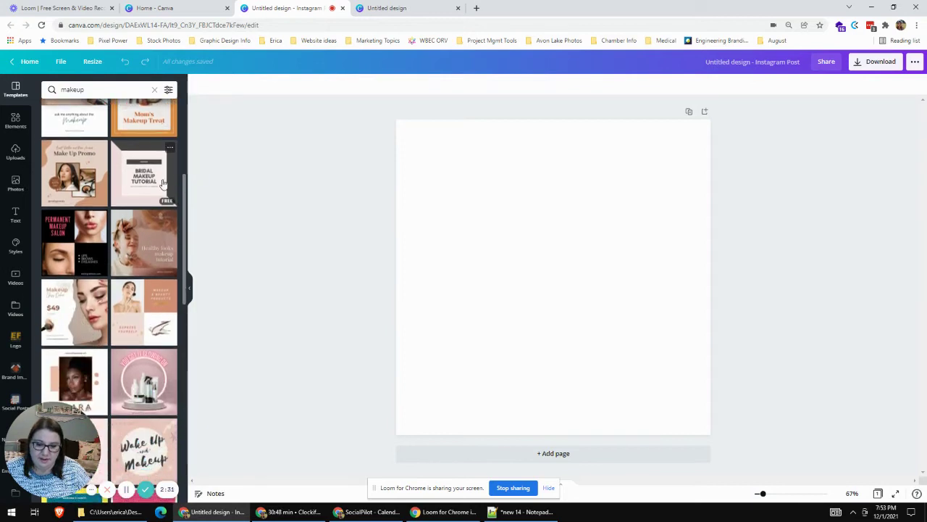
pyautogui.scroll(-1, 162, 183)
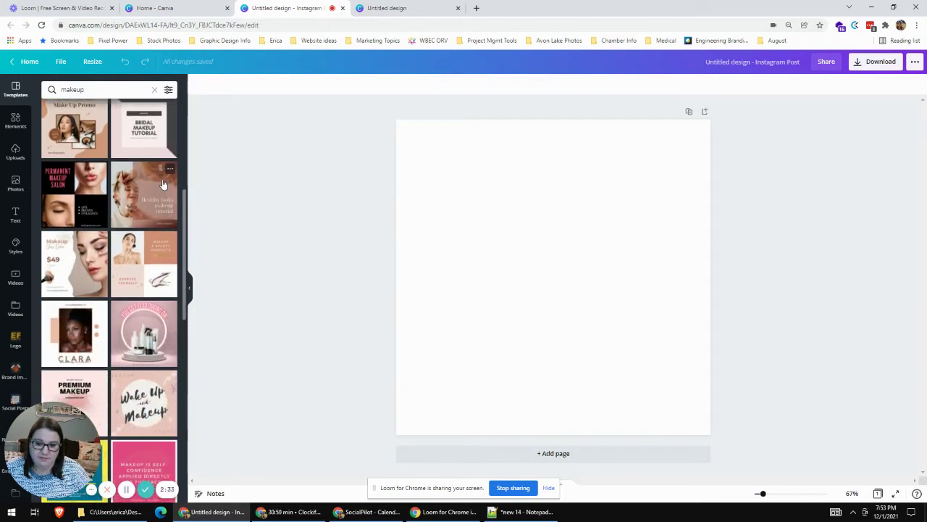
pyautogui.click(82, 251)
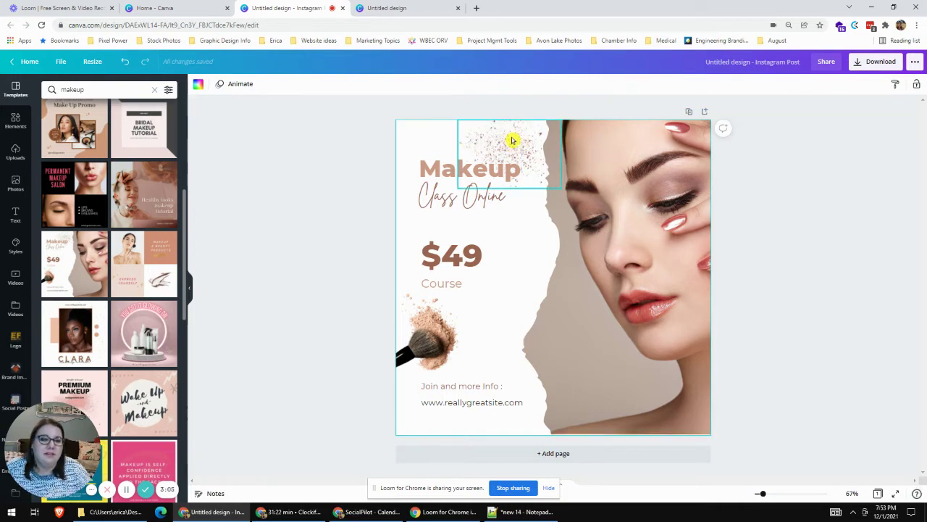
# Move the powder speckle graphic slightly left so it sits above the "Makeup" heading, and leave it deselected
pyautogui.click(506, 140)
pyautogui.moveTo(512, 144); pyautogui.dragTo(493, 138)
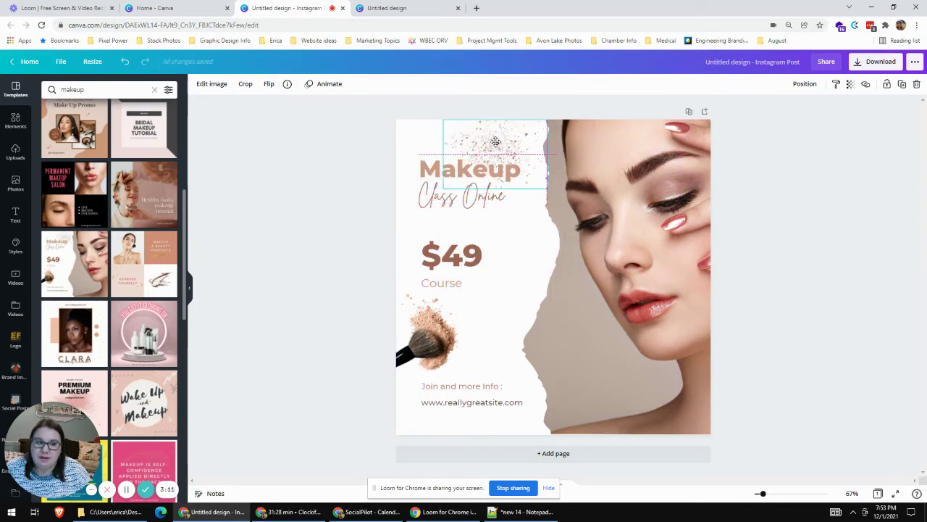
pyautogui.click(445, 155)
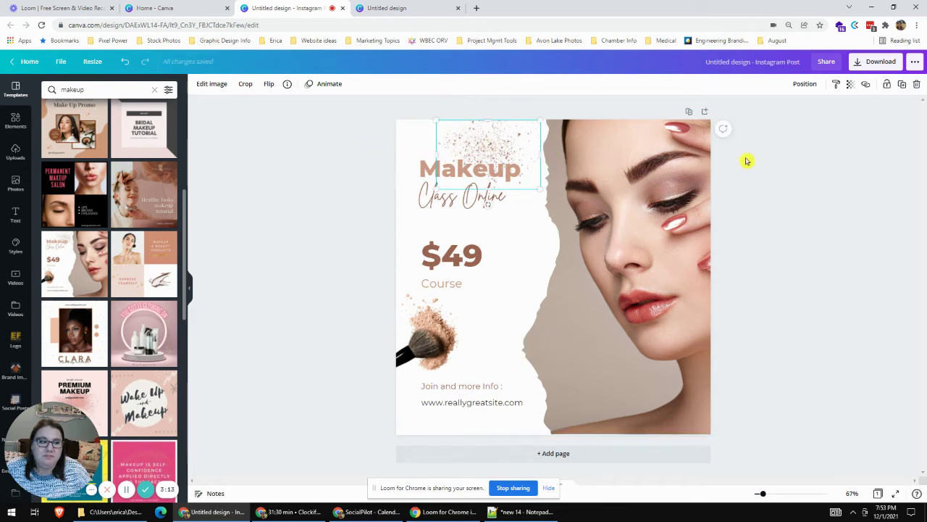
pyautogui.click(498, 106)
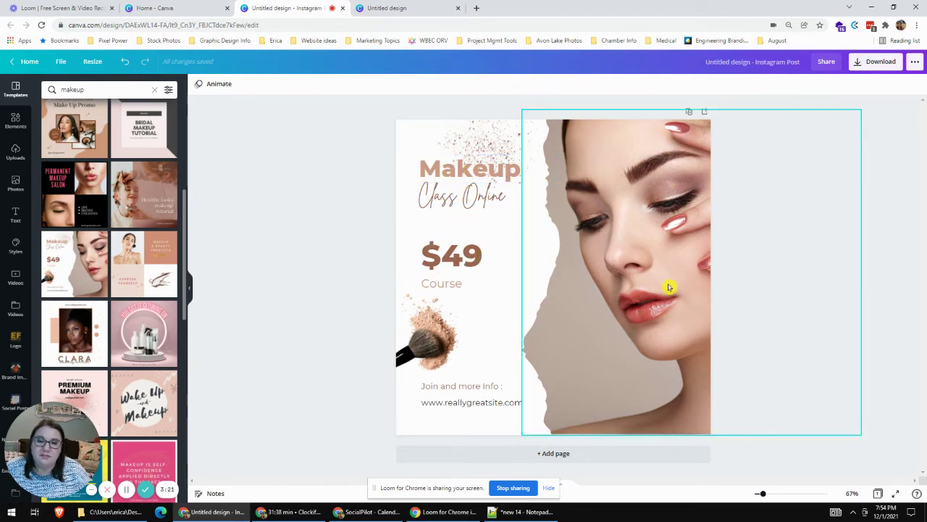
pyautogui.click(459, 261)
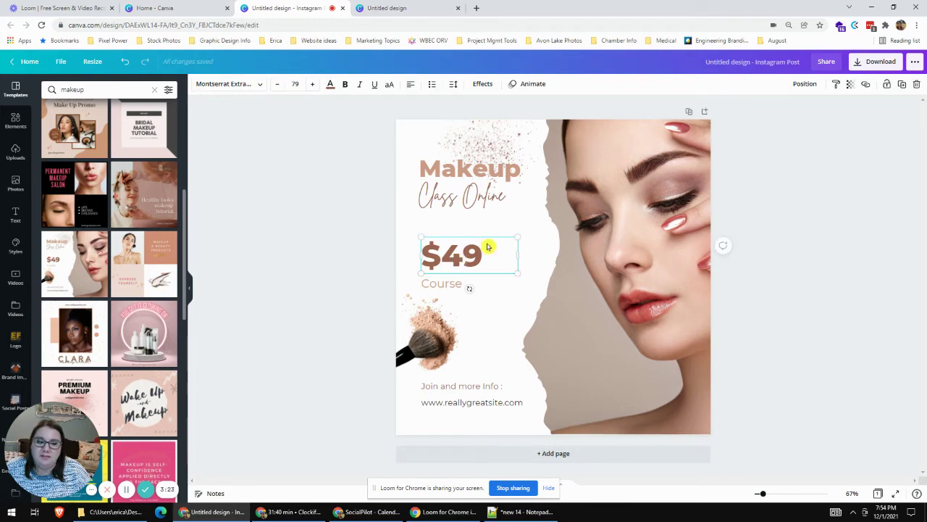
pyautogui.click(450, 105)
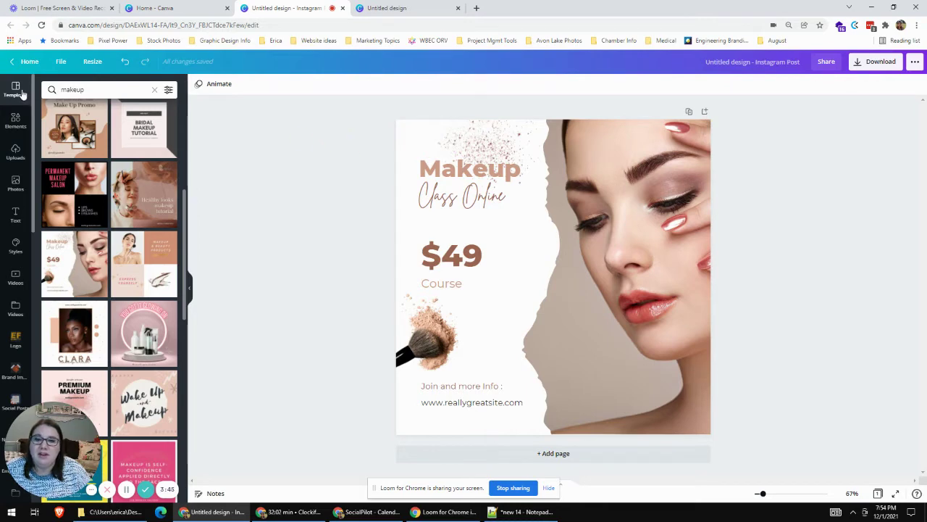
# Apply the Pixel Power brand palette and shuffle it to a light grey background with a blue heading and tan price
pyautogui.click(16, 247)
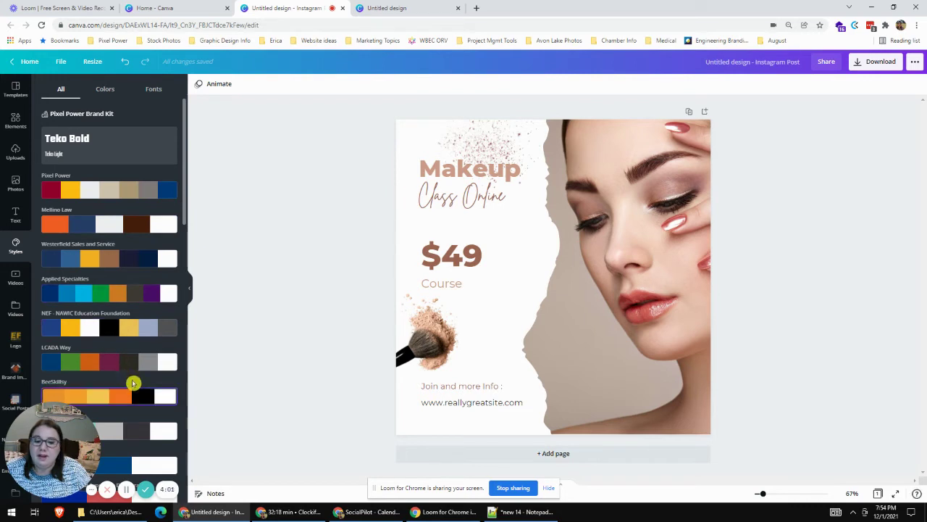
pyautogui.scroll(-3, 138, 369)
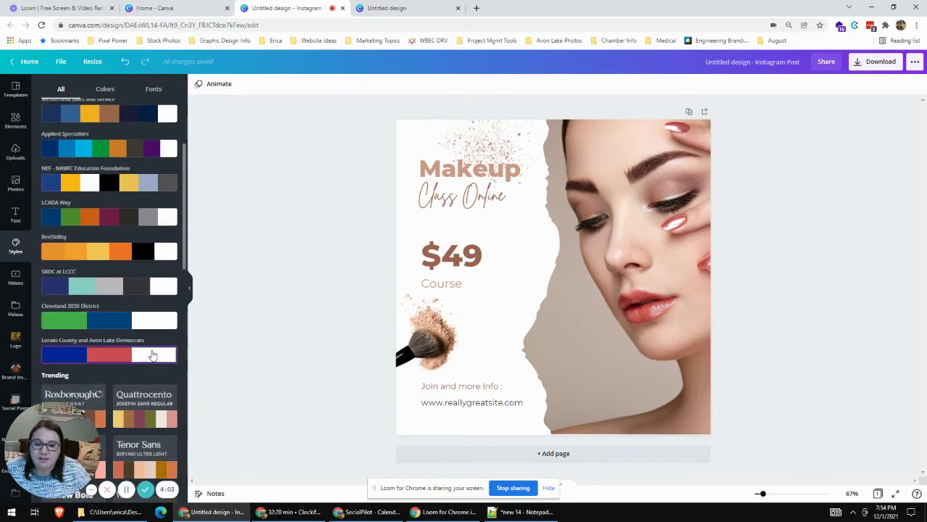
pyautogui.click(149, 358)
pyautogui.scroll(3, 133, 341)
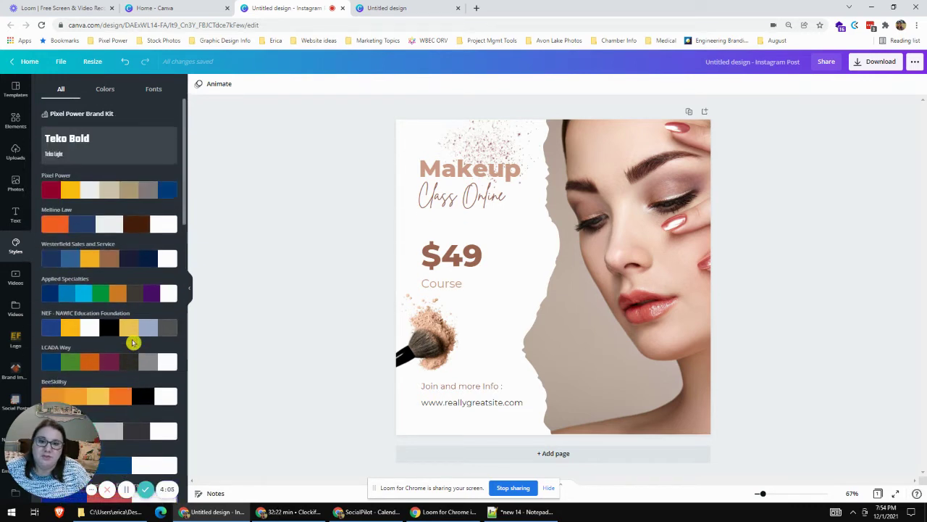
pyautogui.click(55, 194)
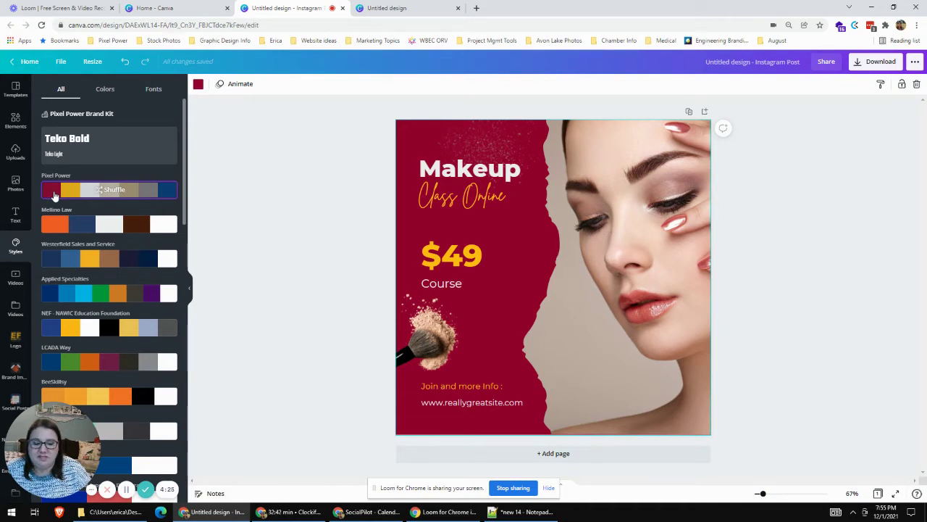
pyautogui.click(54, 193)
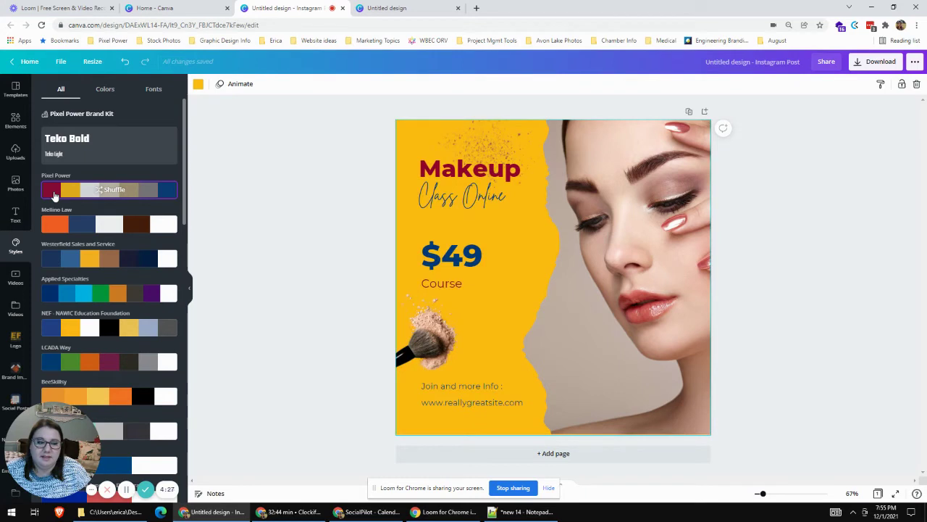
pyautogui.click(55, 196)
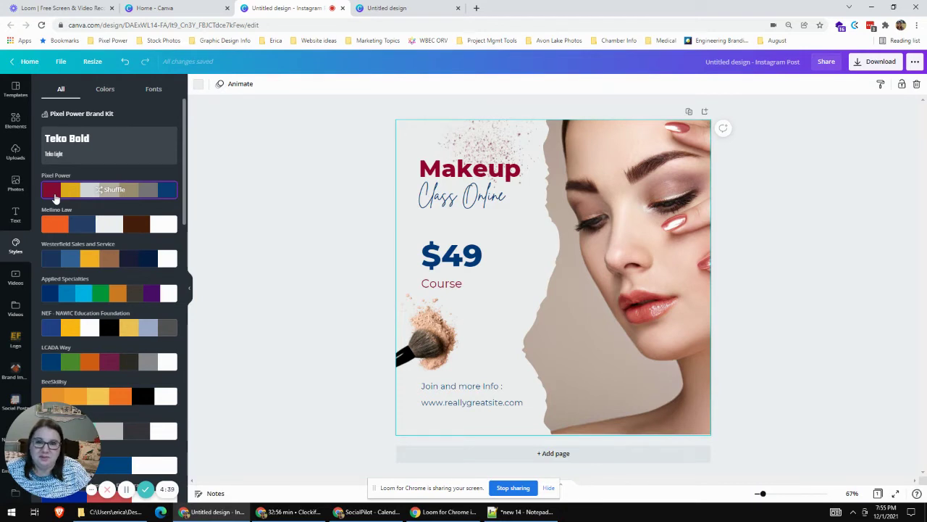
pyautogui.click(55, 198)
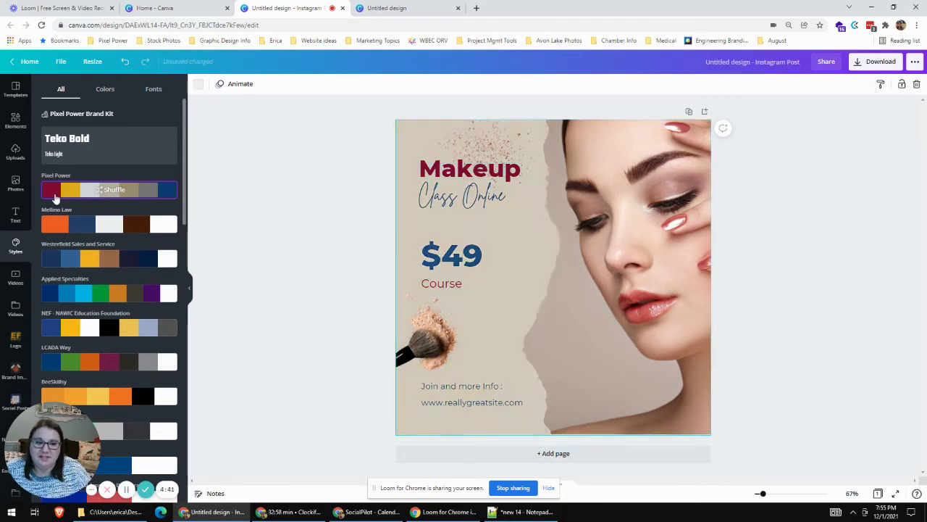
pyautogui.click(55, 197)
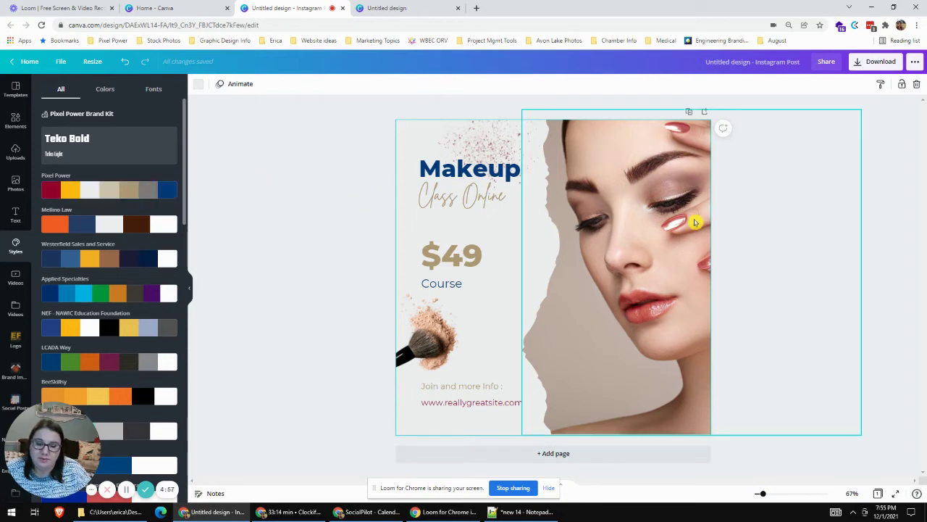
# Select the large photo of the woman's face and search the photo library for "makeup"
pyautogui.click(638, 191)
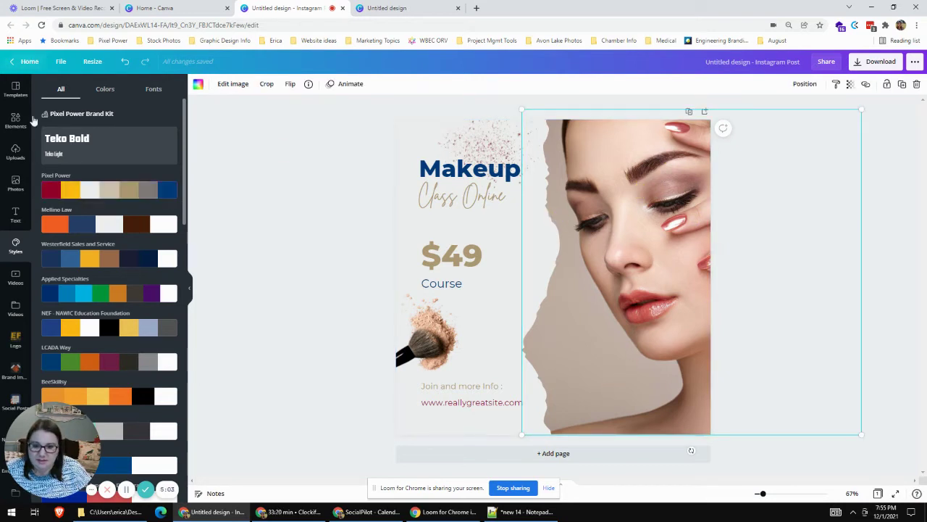
pyautogui.click(17, 182)
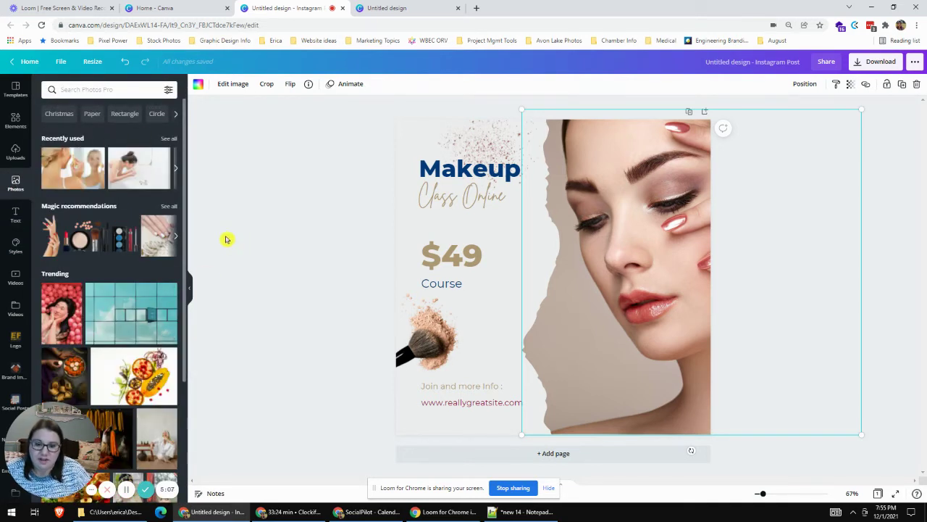
pyautogui.click(114, 88)
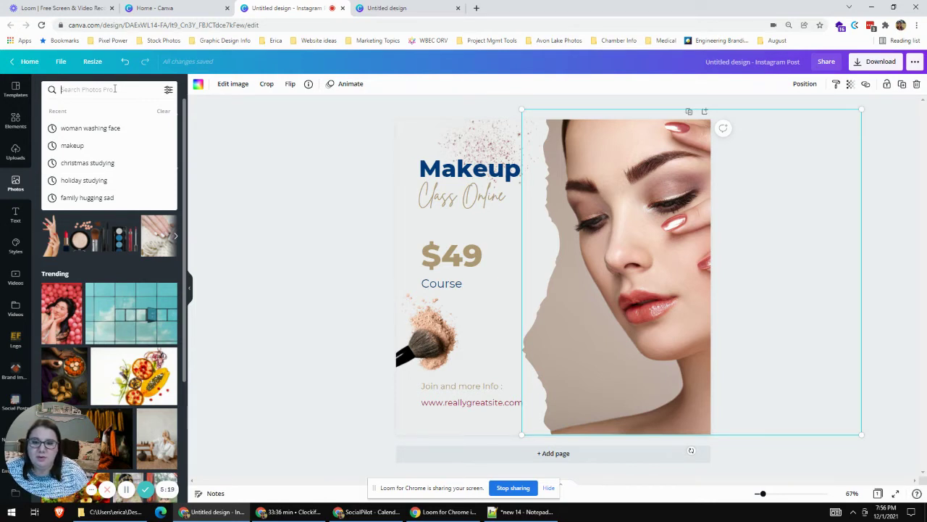
pyautogui.click(23, 194)
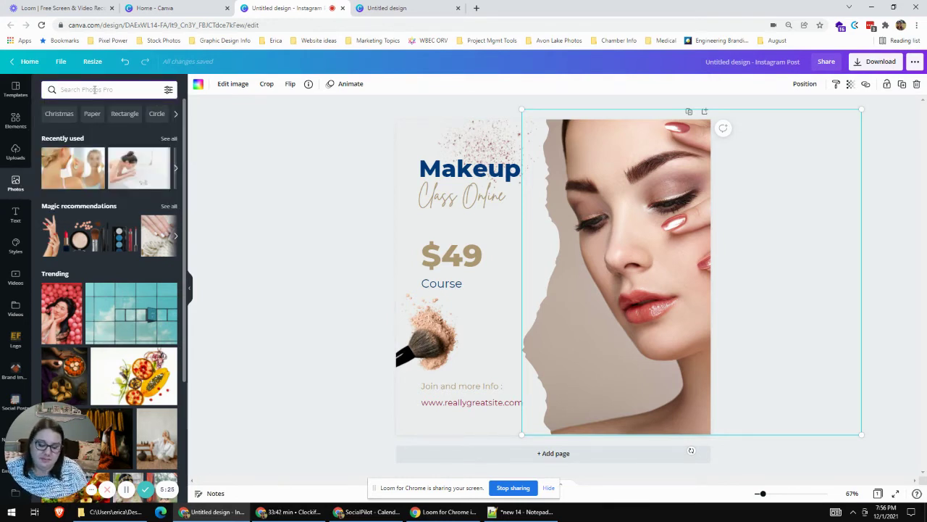
pyautogui.write('nm')
pyautogui.press('BackSpace')
pyautogui.press('BackSpace')
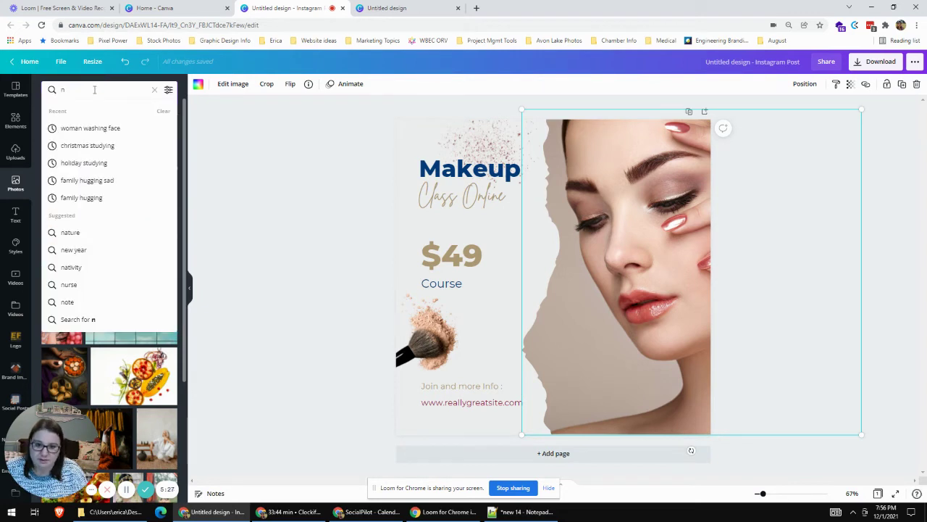
pyautogui.write('makeup')
pyautogui.press('Return')
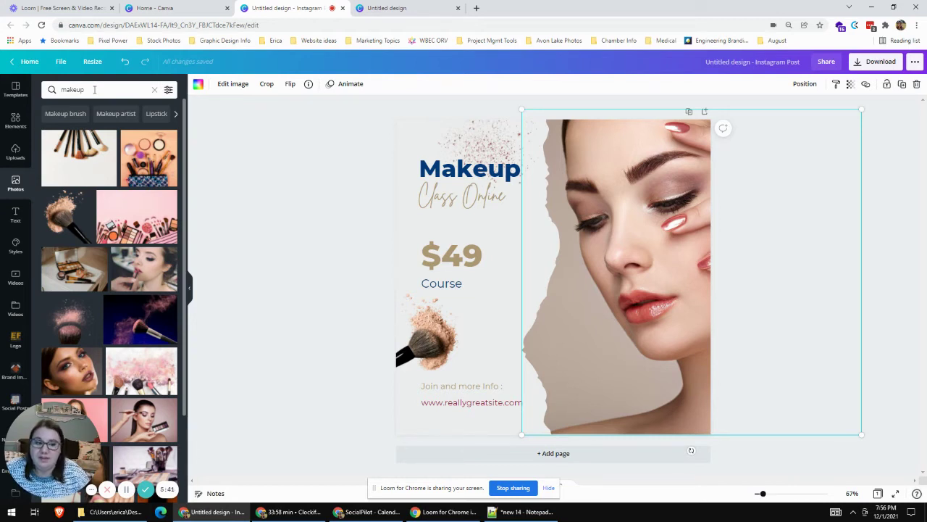
# Replace the woman's face in the torn-edge photo frame with the picture of rose-gold makeup brushes
pyautogui.scroll(-3, 138, 157)
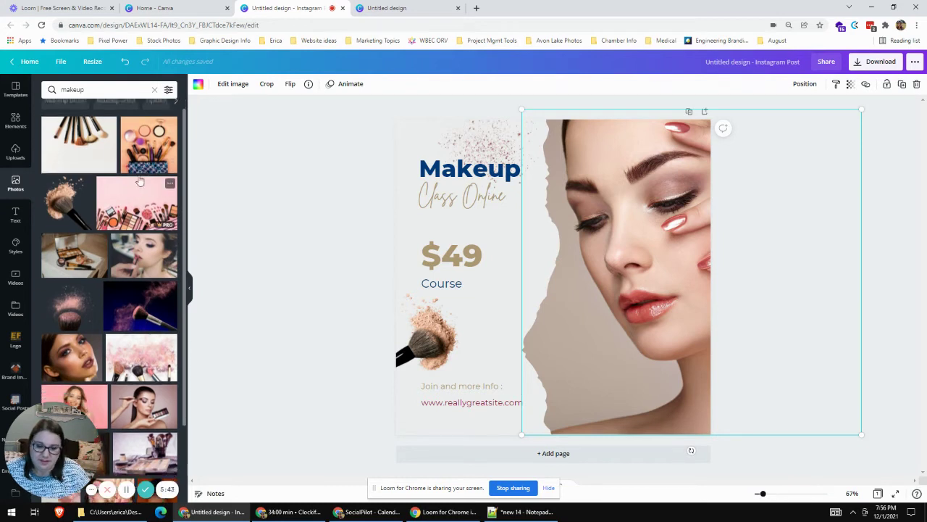
pyautogui.scroll(-5, 139, 157)
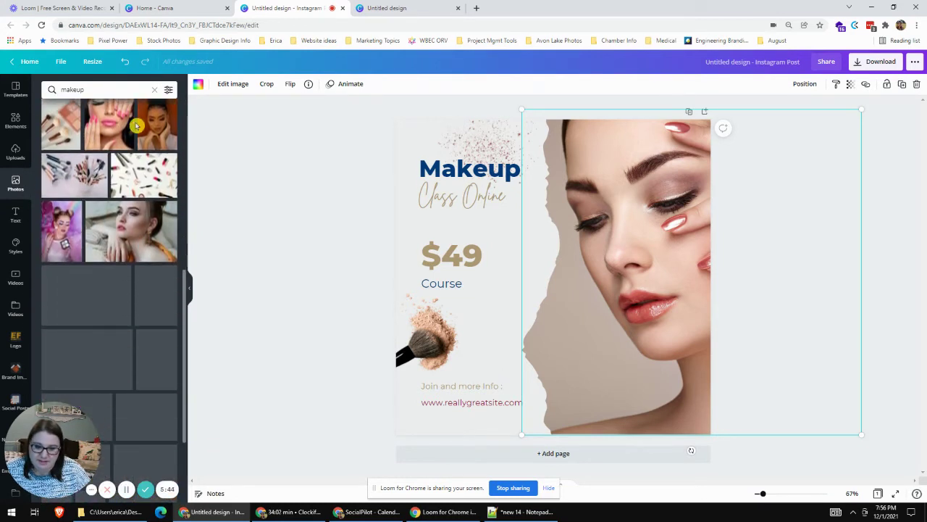
pyautogui.scroll(-2, 146, 152)
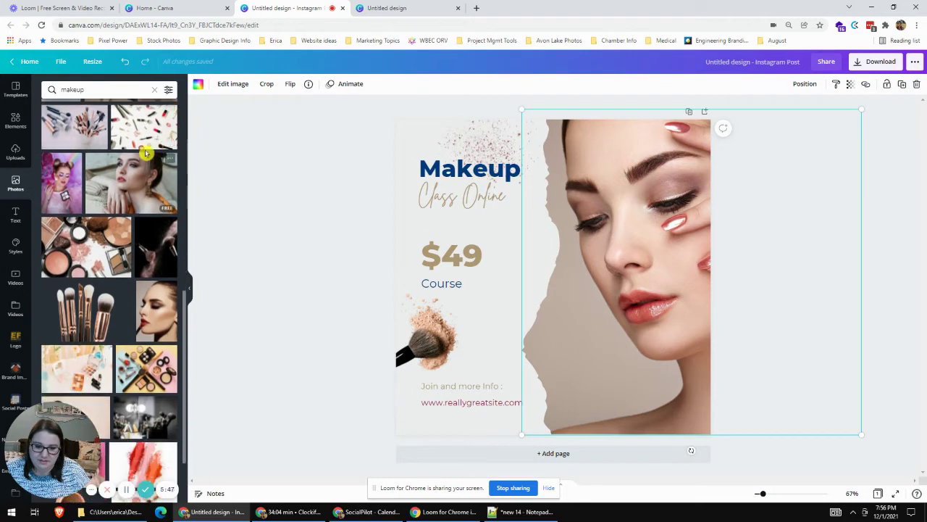
pyautogui.moveTo(81, 262)
pyautogui.mouseDown()
pyautogui.moveTo(492, 236)
pyautogui.moveTo(615, 185)
pyautogui.mouseUp()
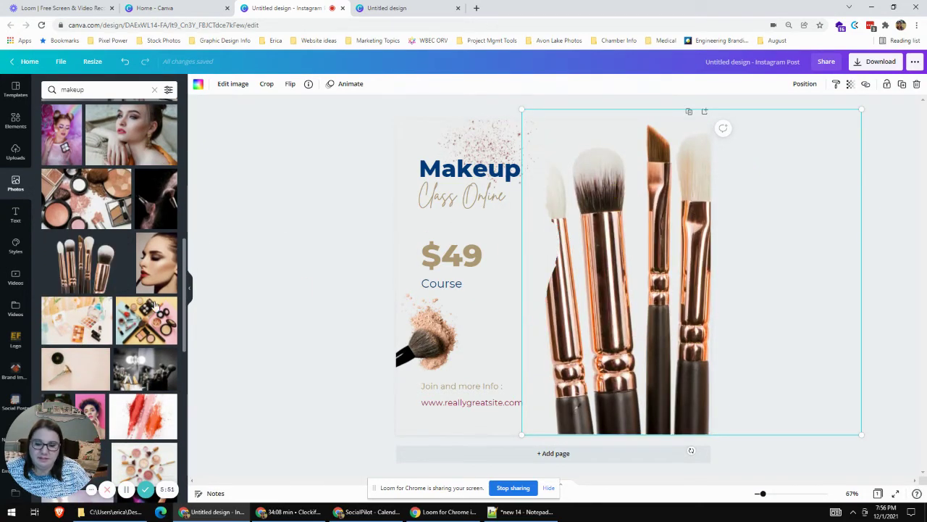
# Replace the makeup brushes in the torn-edge photo frame with the picture of red and pink powder smears
pyautogui.scroll(-1, 100, 290)
pyautogui.scroll(-3, 99, 290)
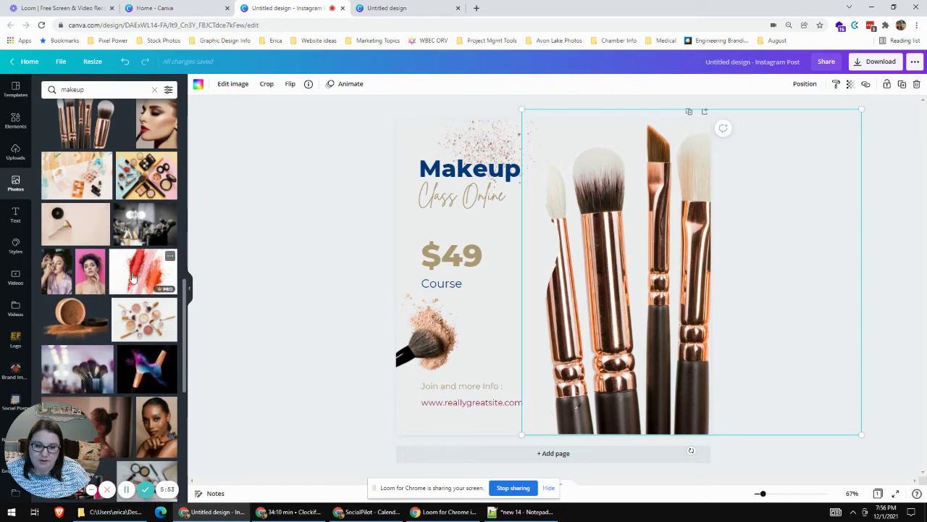
pyautogui.moveTo(138, 274)
pyautogui.mouseDown()
pyautogui.moveTo(603, 200)
pyautogui.moveTo(226, 369)
pyautogui.mouseUp()
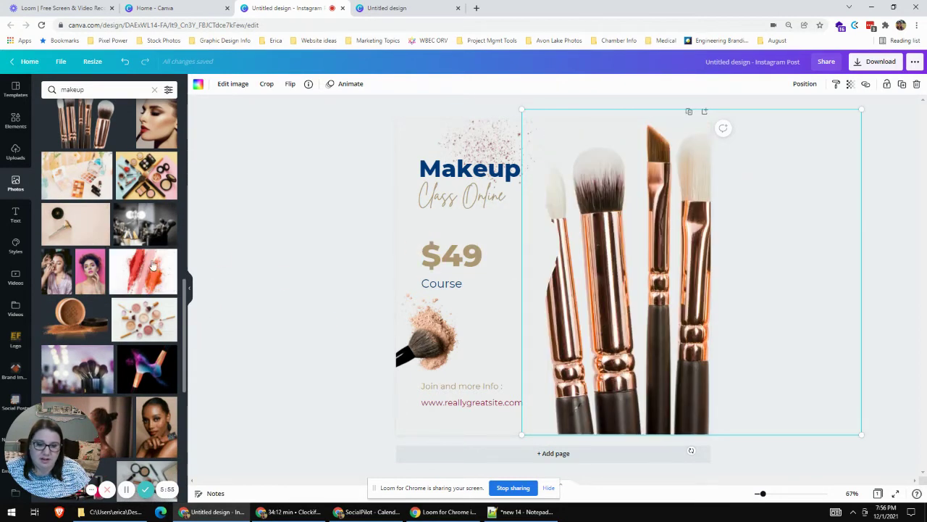
pyautogui.moveTo(146, 273); pyautogui.dragTo(641, 190)
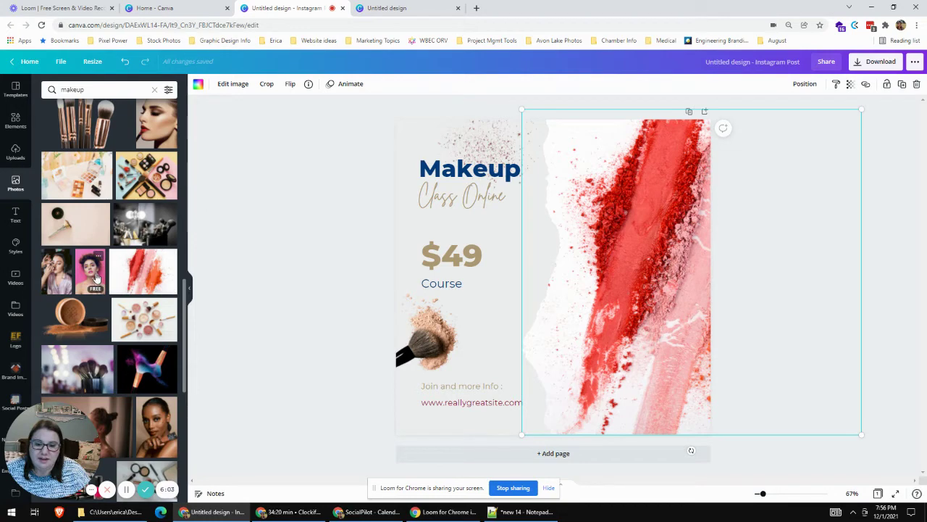
pyautogui.scroll(-3, 78, 319)
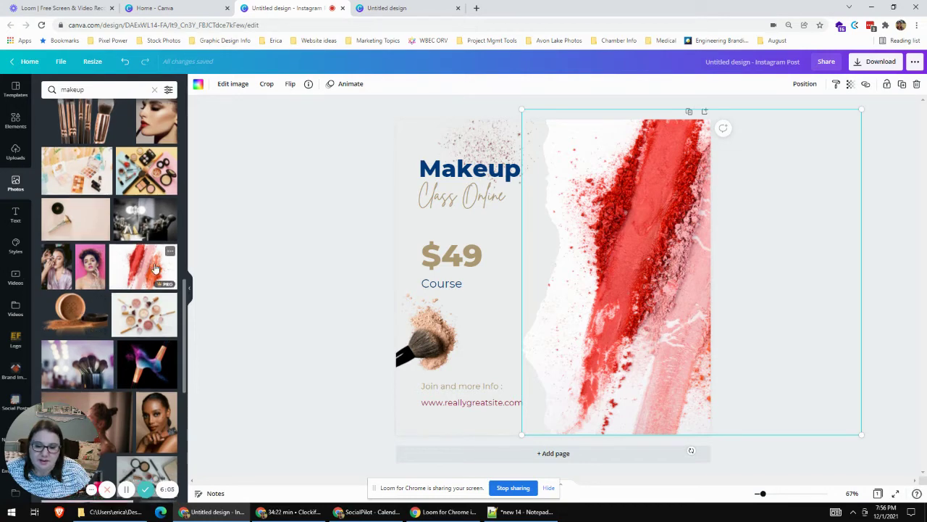
# Replace the powder smears in the torn-edge photo frame with the picture of a makeup brush and purple-blue powder on black
pyautogui.moveTo(148, 270)
pyautogui.mouseDown()
pyautogui.moveTo(220, 250)
pyautogui.moveTo(270, 206)
pyautogui.moveTo(359, 167)
pyautogui.moveTo(614, 162)
pyautogui.mouseUp()
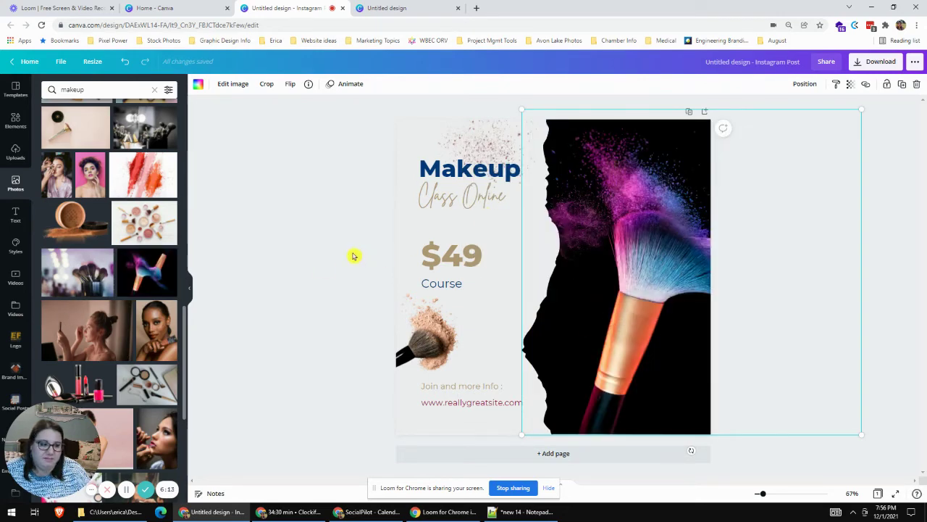
pyautogui.click(276, 200)
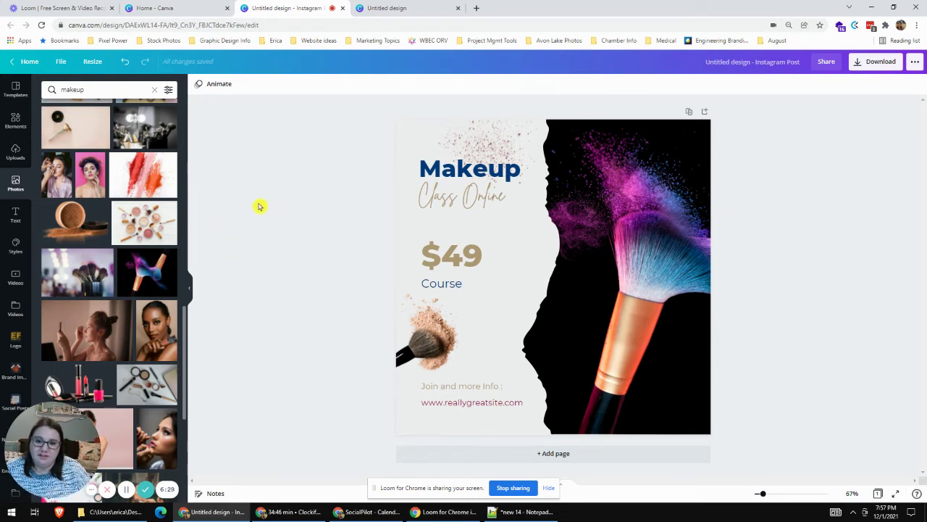
# Upload the red-haired woman's headshot from the Social Media Images folder on the Desktop
pyautogui.click(15, 156)
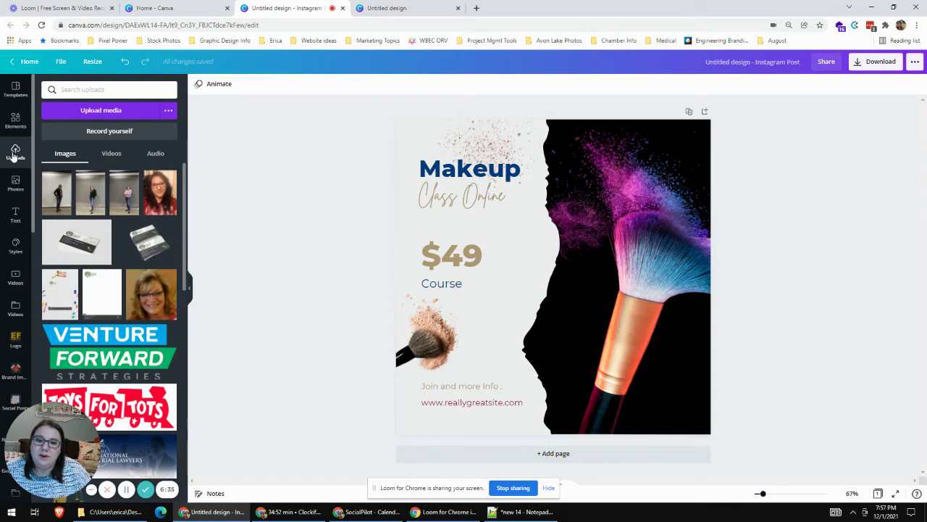
pyautogui.click(112, 113)
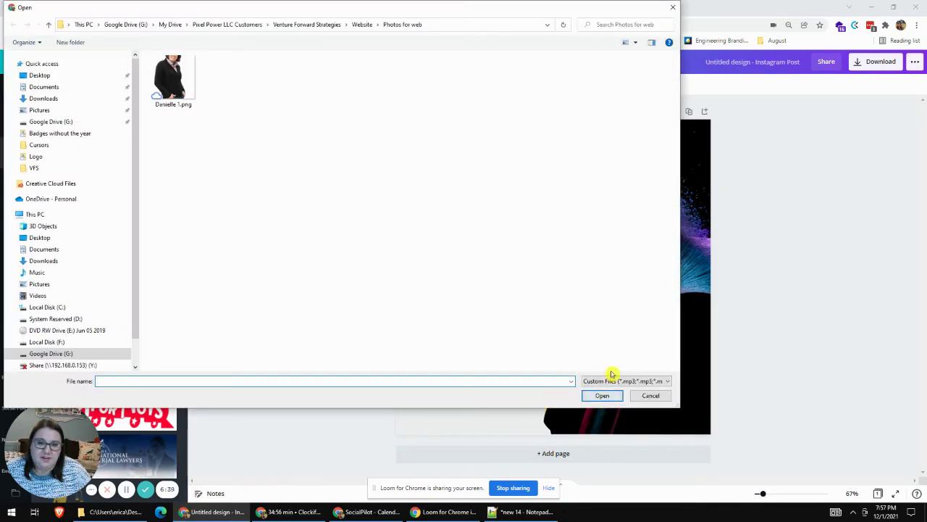
pyautogui.click(42, 76)
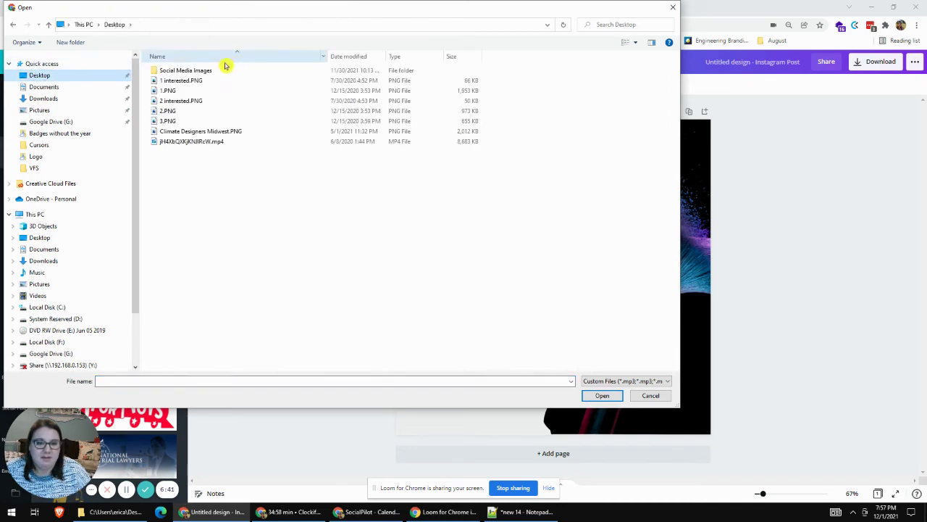
pyautogui.doubleClick(183, 70)
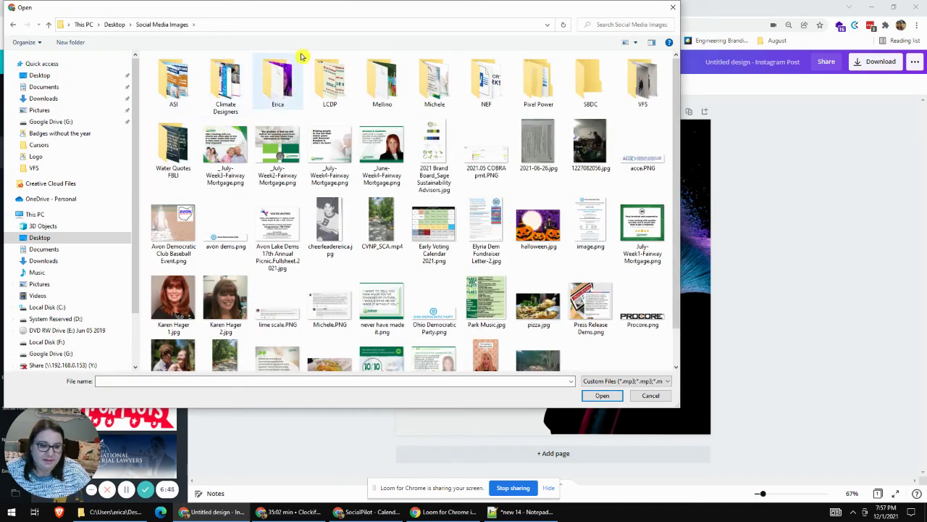
pyautogui.doubleClick(182, 301)
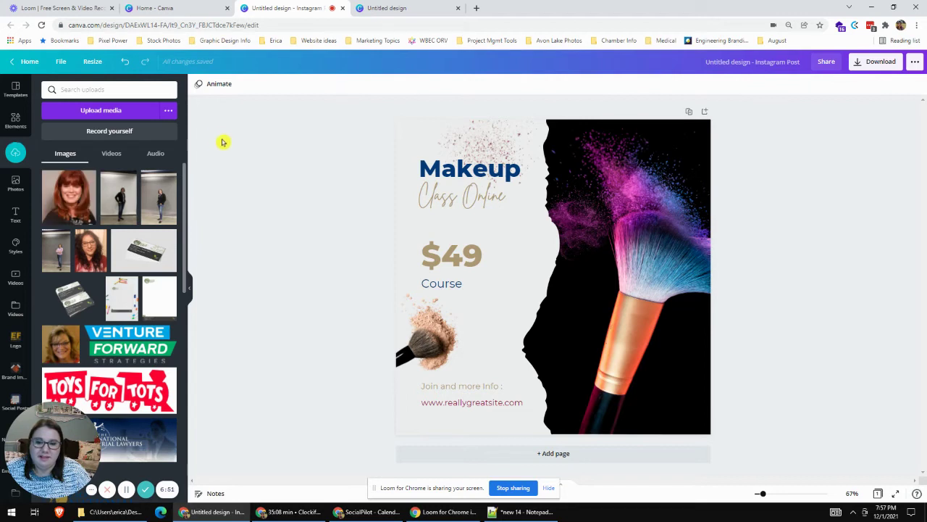
# Place the uploaded headshot in the torn-edge photo frame and try to shift it left within the frame
pyautogui.moveTo(66, 201)
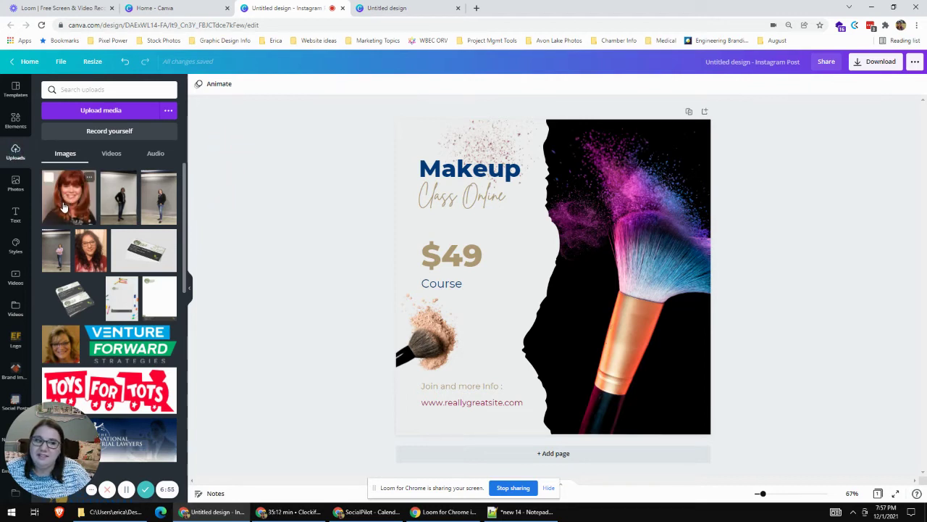
pyautogui.moveTo(68, 204); pyautogui.dragTo(587, 181)
pyautogui.doubleClick(688, 235)
pyautogui.moveTo(688, 235); pyautogui.dragTo(621, 232)
pyautogui.click(296, 153)
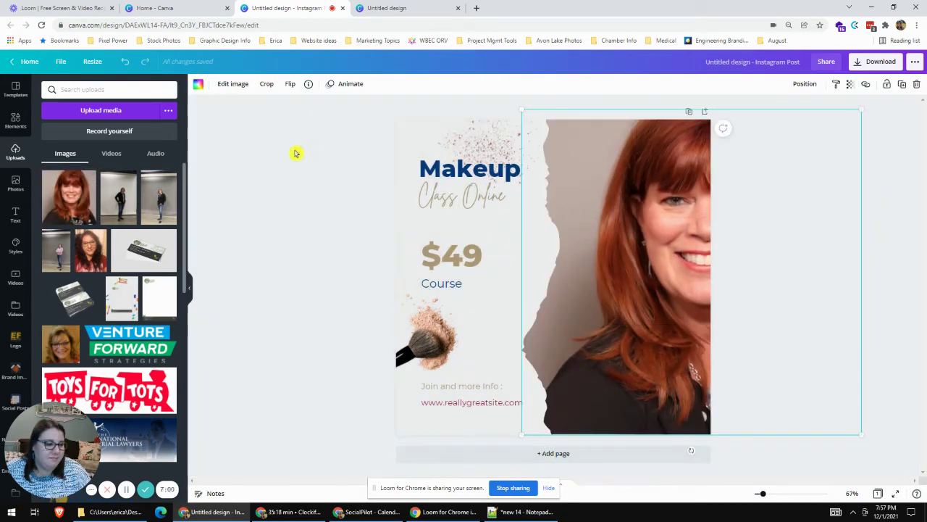
# Enlarge the headshot inside its frame so that the woman's face fills the visible area
pyautogui.doubleClick(652, 233)
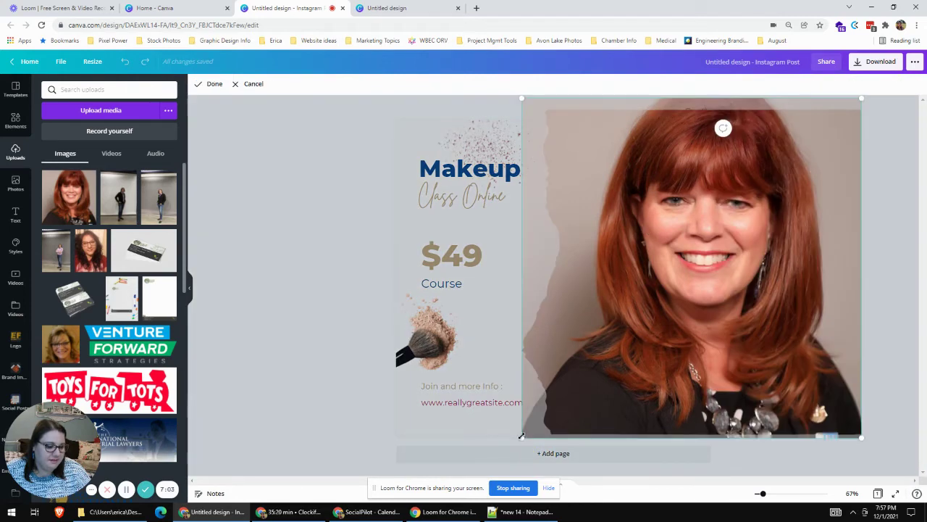
pyautogui.moveTo(520, 439); pyautogui.dragTo(290, 270)
pyautogui.click(291, 270)
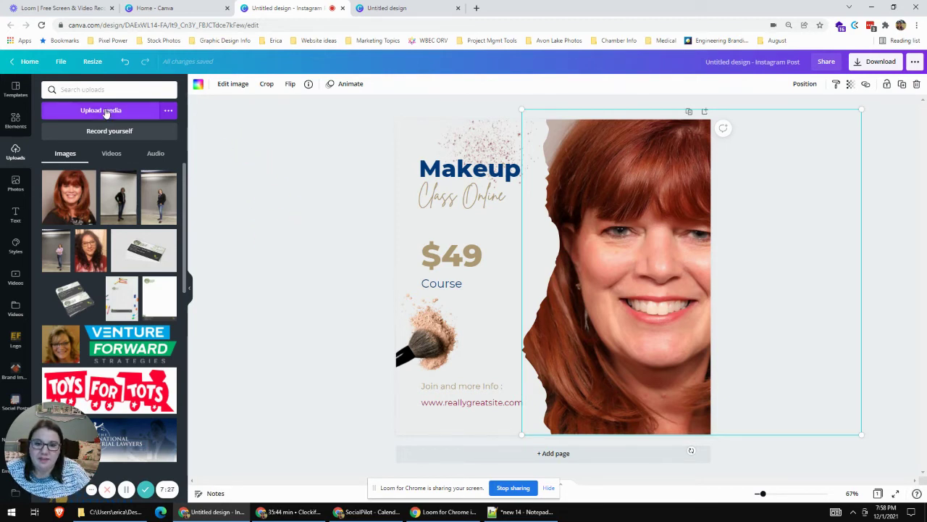
# Replace the headshot with the uploaded photo of the woman in a brown cardigan holding an award, and shift it left to centre her
pyautogui.scroll(-2, 149, 221)
pyautogui.scroll(-3, 149, 221)
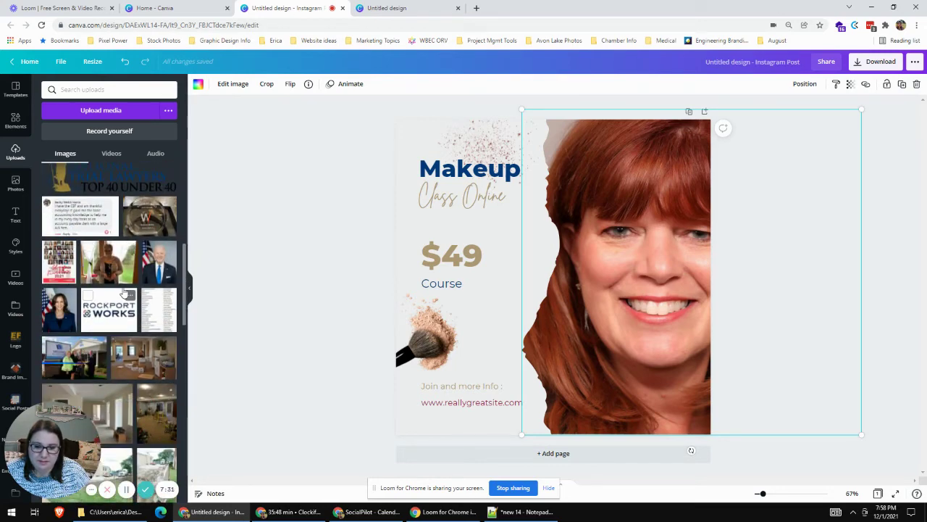
pyautogui.moveTo(118, 269); pyautogui.dragTo(587, 259)
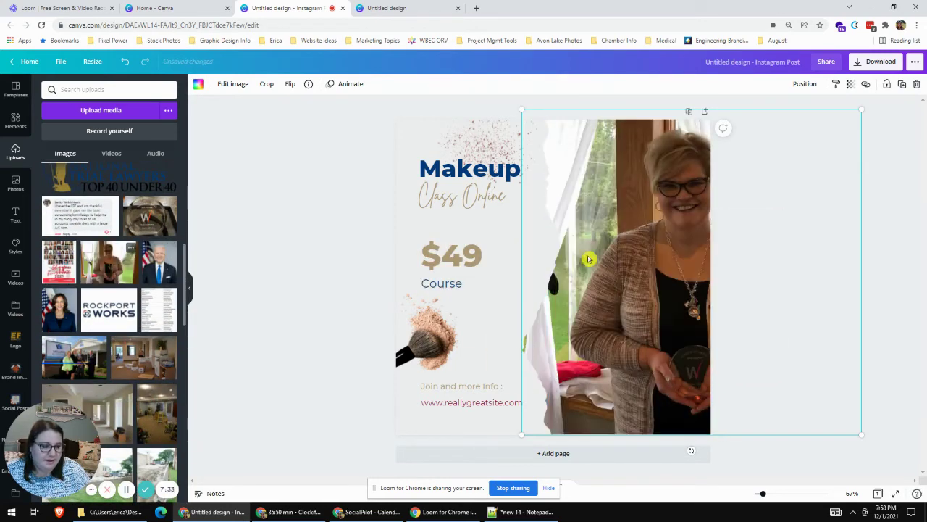
pyautogui.doubleClick(677, 242)
pyautogui.moveTo(677, 242); pyautogui.dragTo(512, 243)
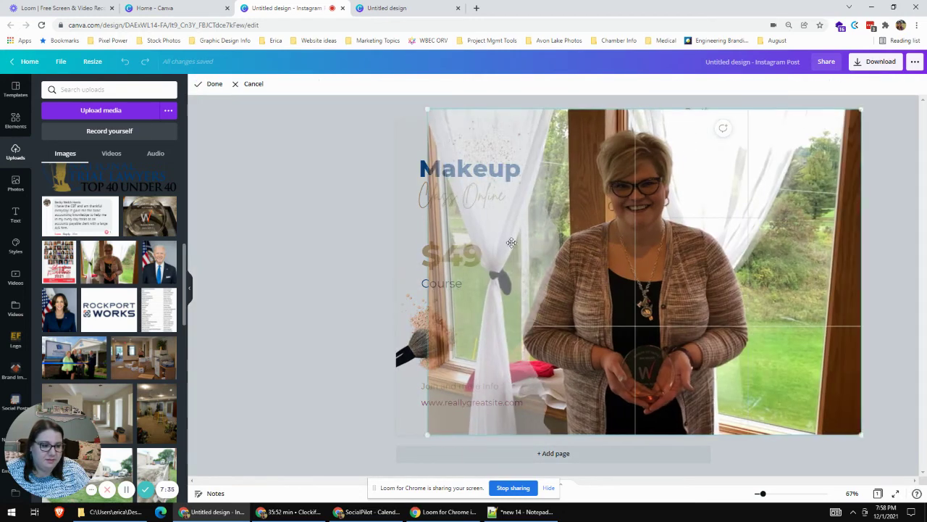
pyautogui.click(300, 223)
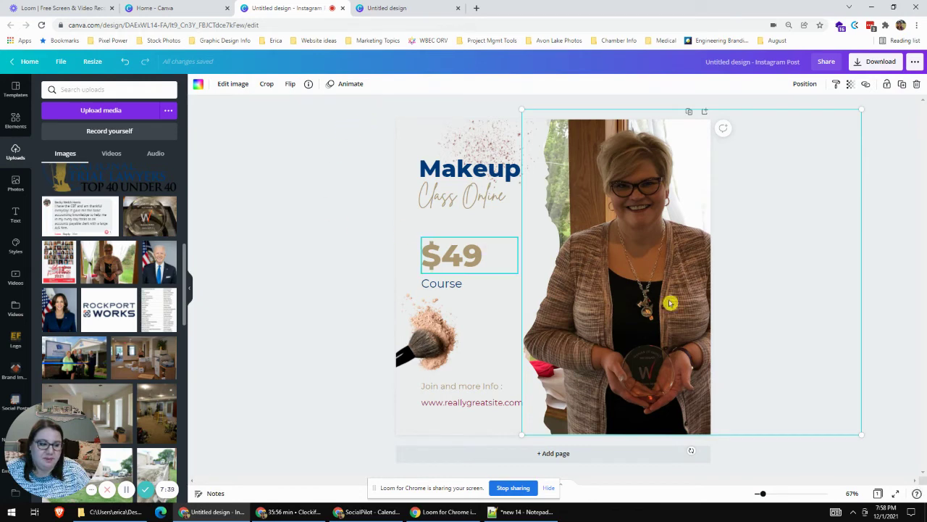
pyautogui.click(893, 116)
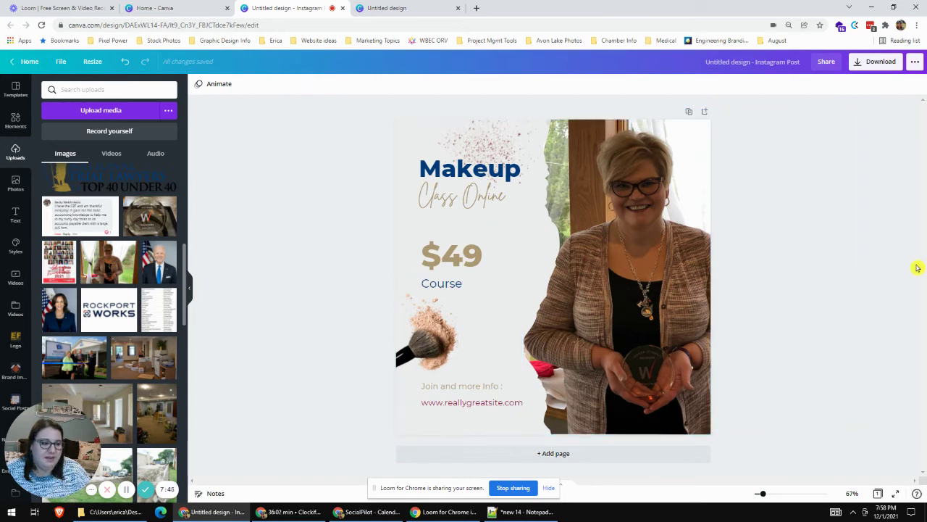
pyautogui.doubleClick(635, 253)
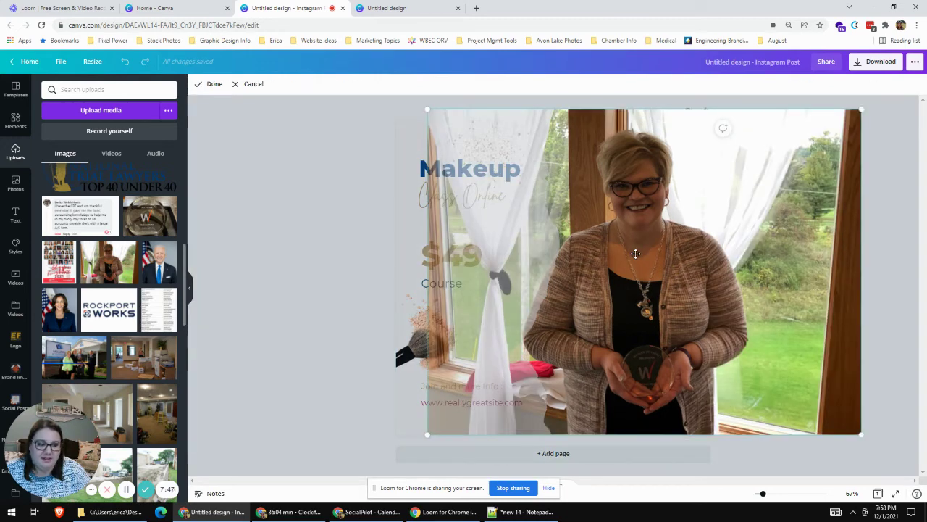
pyautogui.click(301, 142)
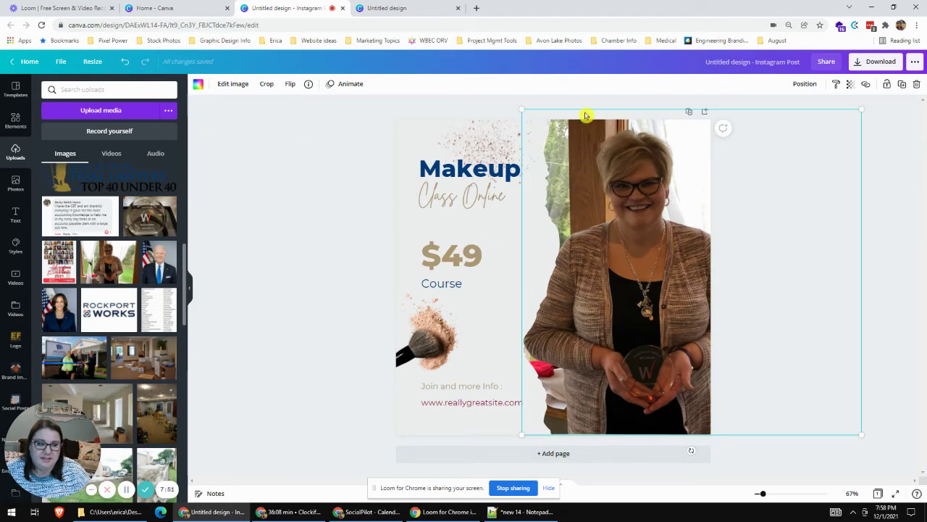
pyautogui.doubleClick(635, 208)
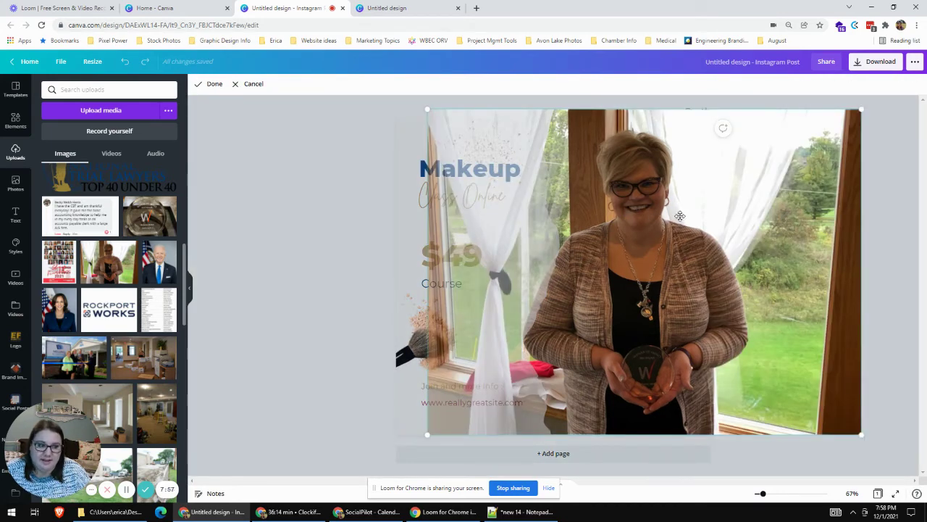
pyautogui.click(366, 134)
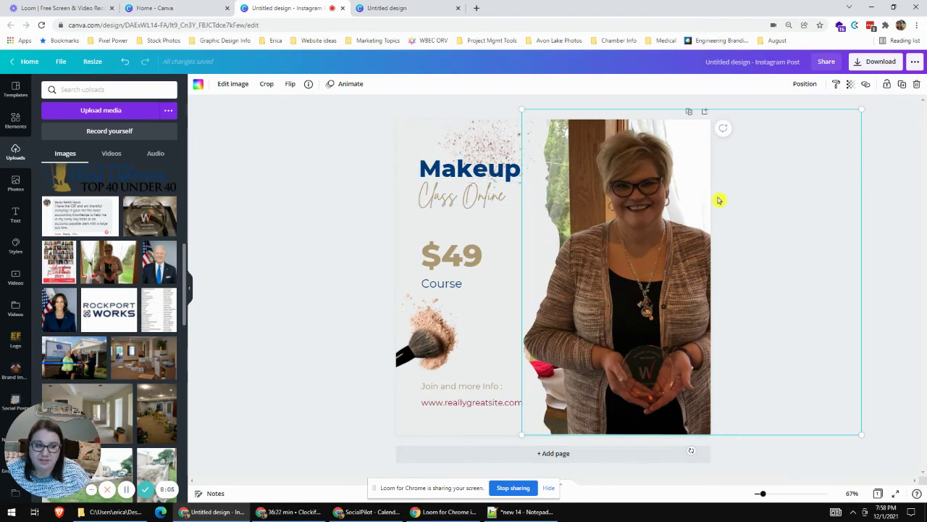
# Enlarge the cardigan woman's photo inside the torn-edge frame and reposition it so that she is centred in the visible area
pyautogui.doubleClick(657, 186)
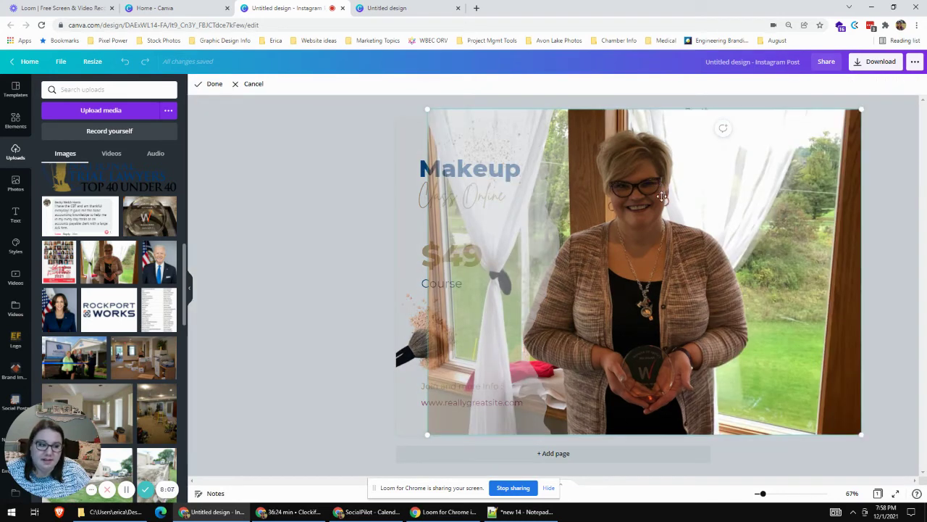
pyautogui.moveTo(624, 250); pyautogui.dragTo(724, 260)
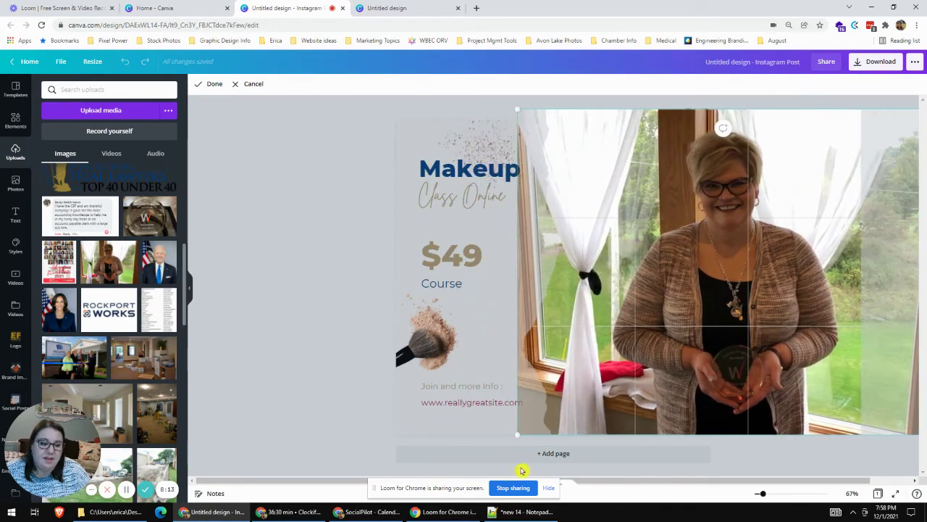
pyautogui.moveTo(509, 436); pyautogui.dragTo(395, 519)
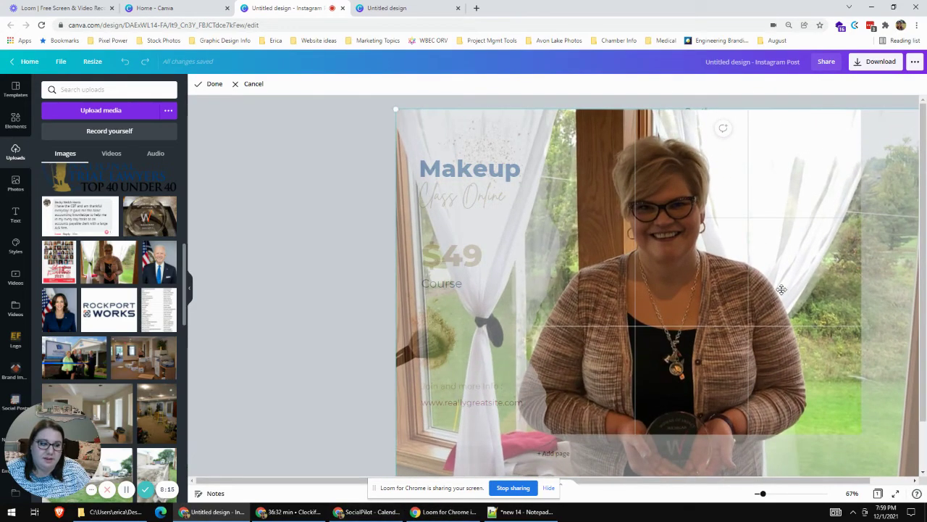
pyautogui.click(331, 200)
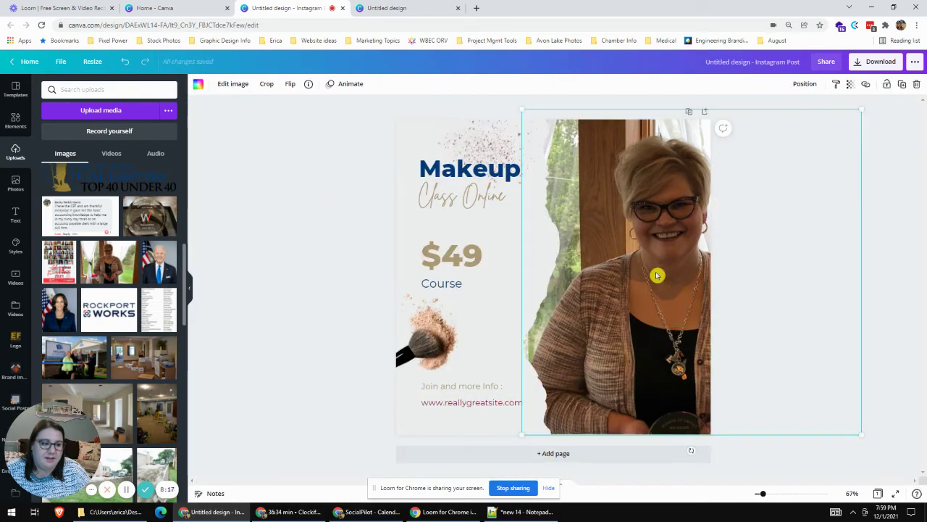
pyautogui.doubleClick(680, 271)
pyautogui.moveTo(680, 271); pyautogui.dragTo(649, 271)
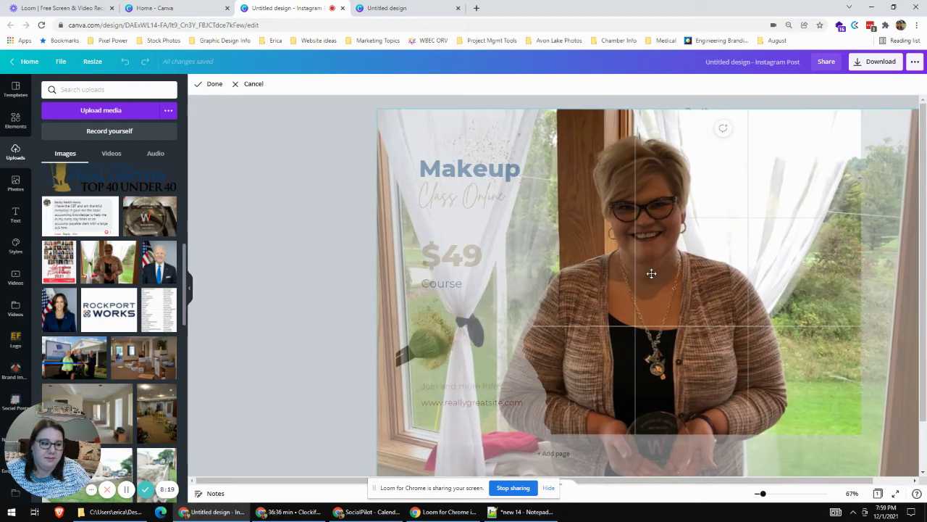
pyautogui.click(304, 221)
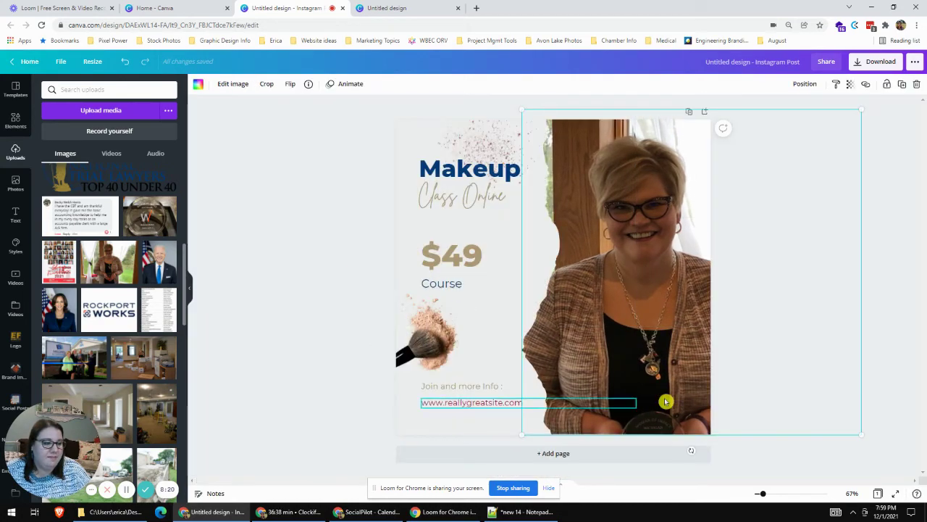
# Enlarge the photo further to crop in on the woman's head and upper body, and move it slightly right and up in its frame
pyautogui.doubleClick(677, 265)
pyautogui.scroll(-2, 474, 352)
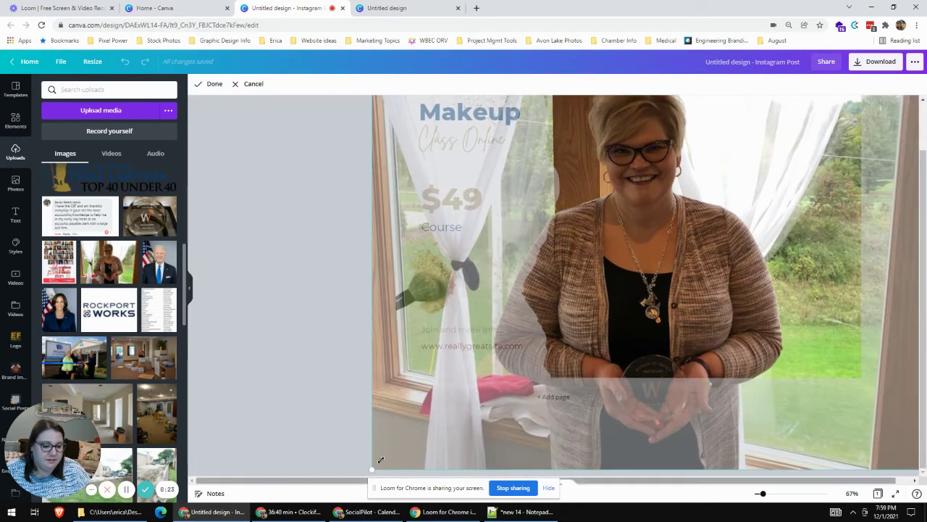
pyautogui.moveTo(374, 468); pyautogui.dragTo(247, 520)
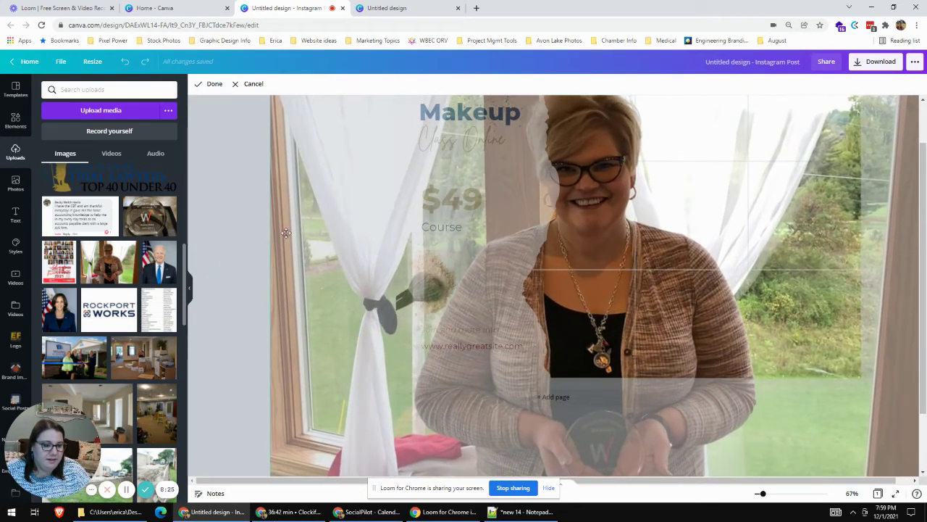
pyautogui.moveTo(661, 273); pyautogui.dragTo(706, 261)
pyautogui.scroll(2, 750, 300)
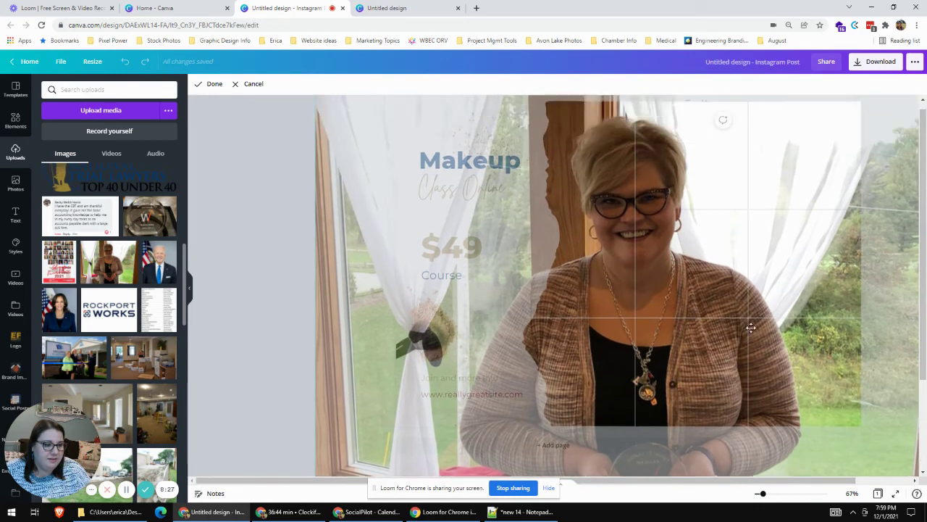
pyautogui.click(266, 197)
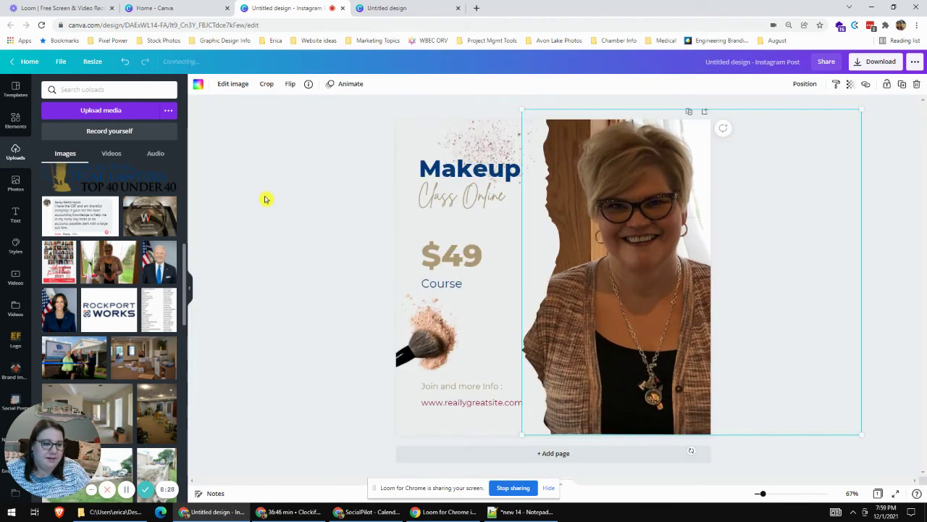
pyautogui.click(307, 180)
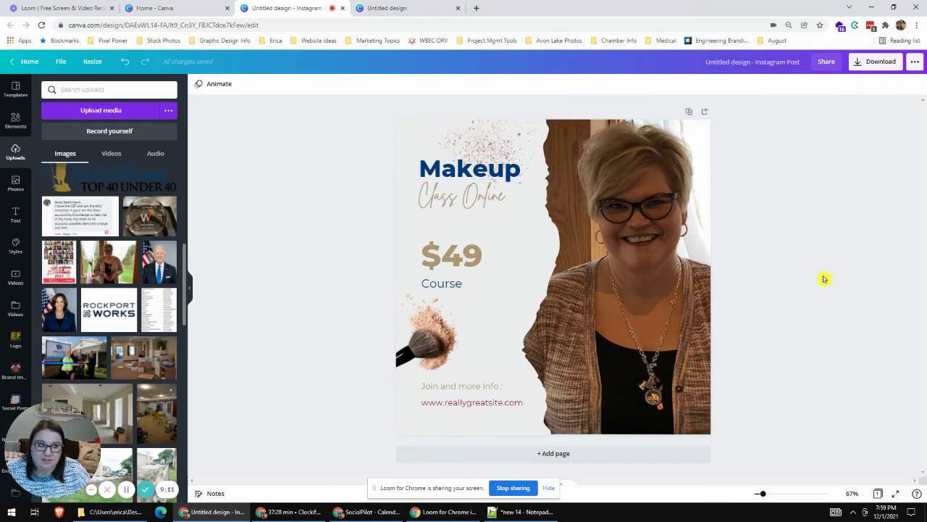
# Download the design as a PNG named "Makeup post how to" into the Social Media Images folder on the Desktop
pyautogui.click(858, 63)
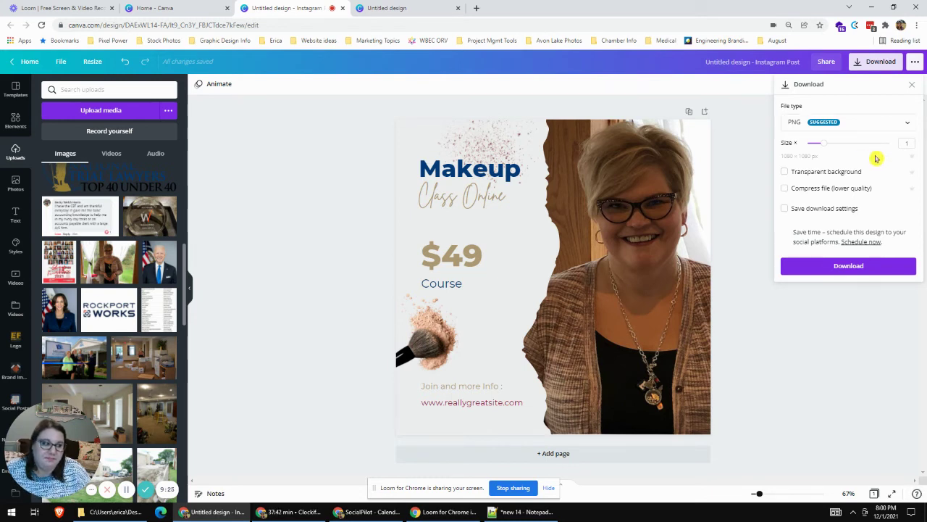
pyautogui.click(851, 268)
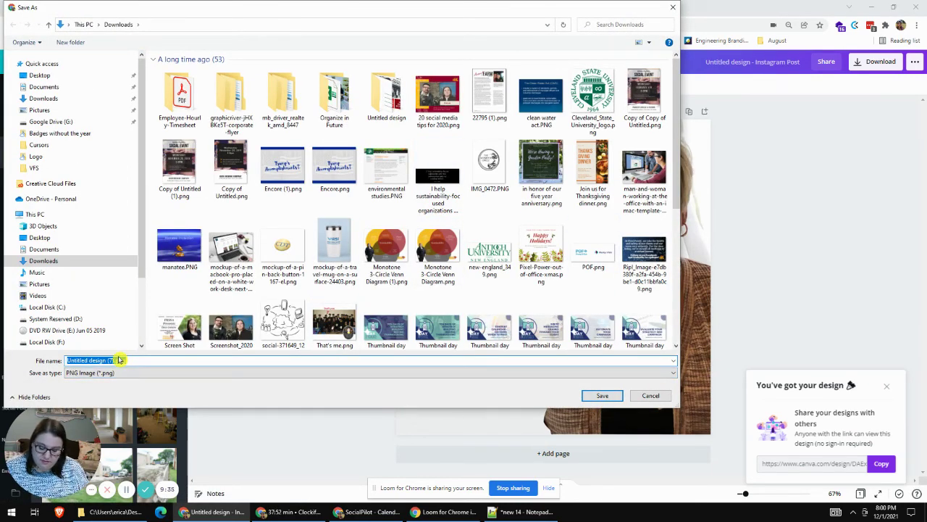
pyautogui.write('Makeup')
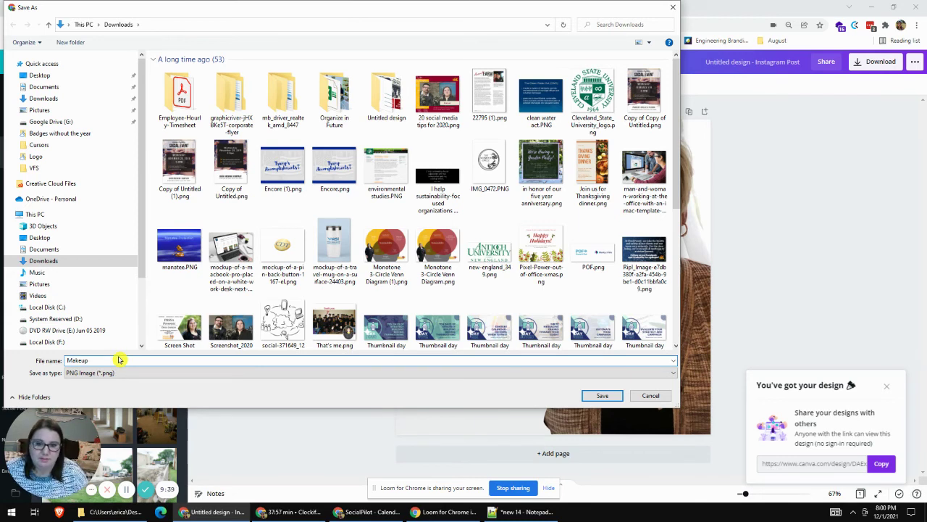
pyautogui.click(43, 75)
pyautogui.doubleClick(101, 358)
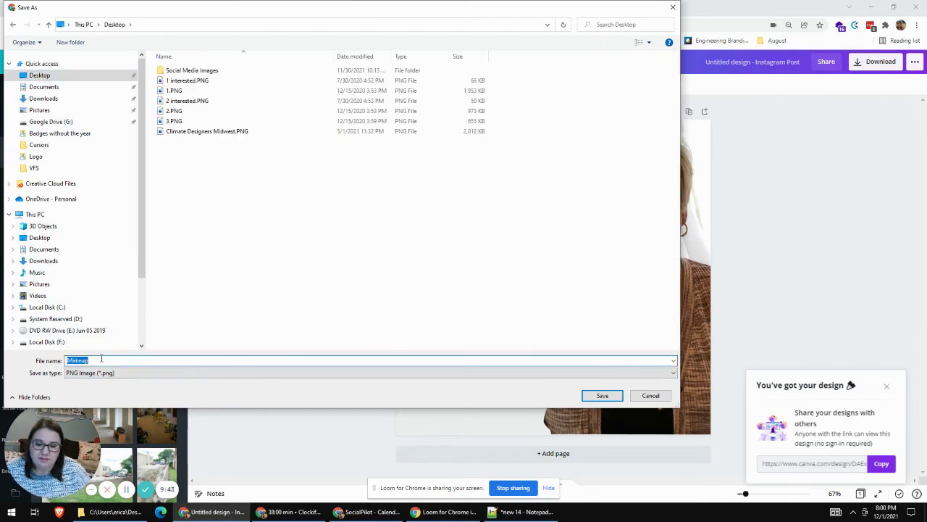
pyautogui.click(101, 357)
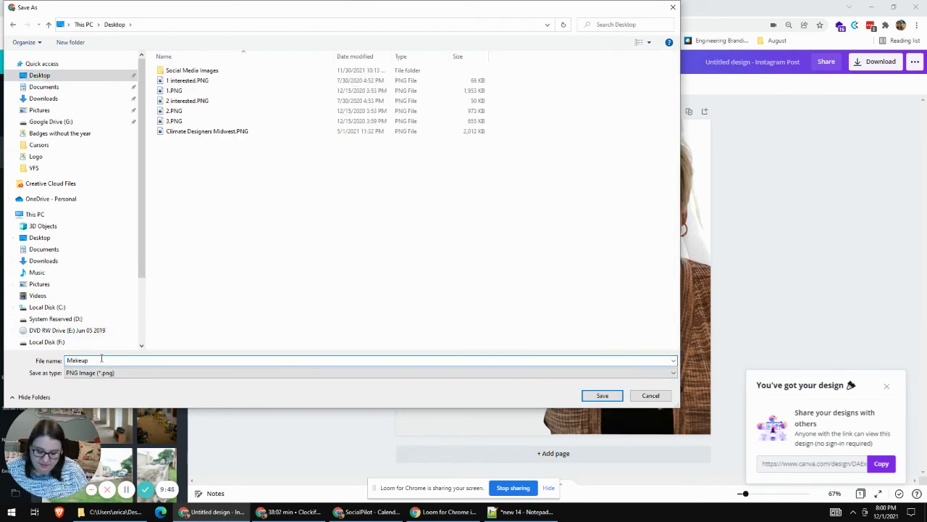
pyautogui.write('how to')
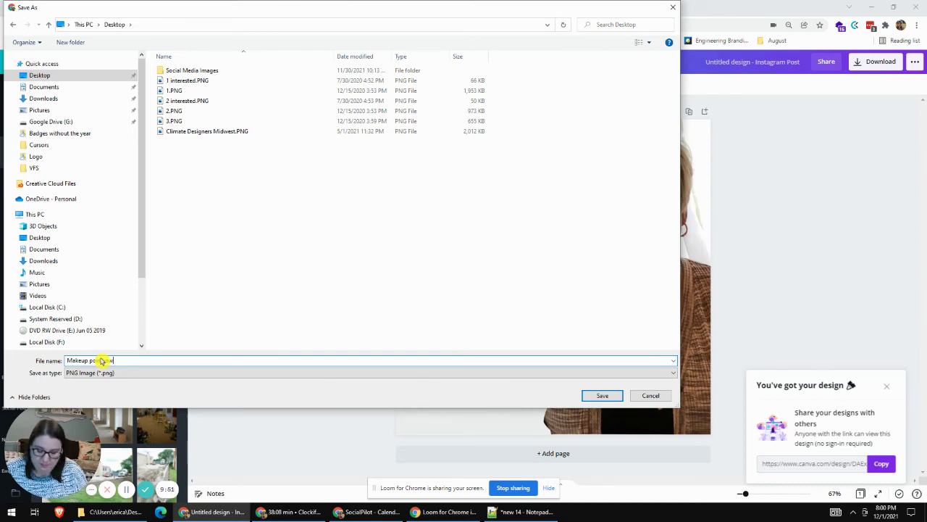
pyautogui.doubleClick(194, 71)
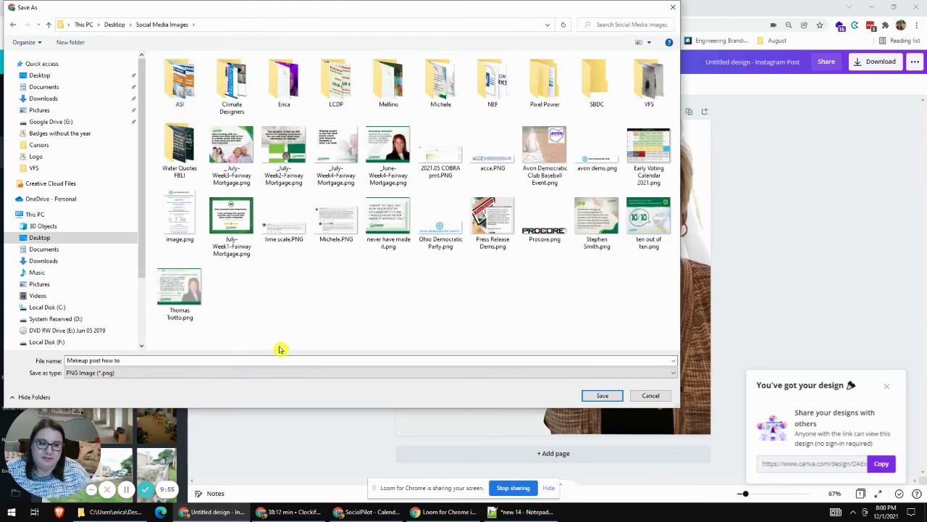
pyautogui.click(614, 396)
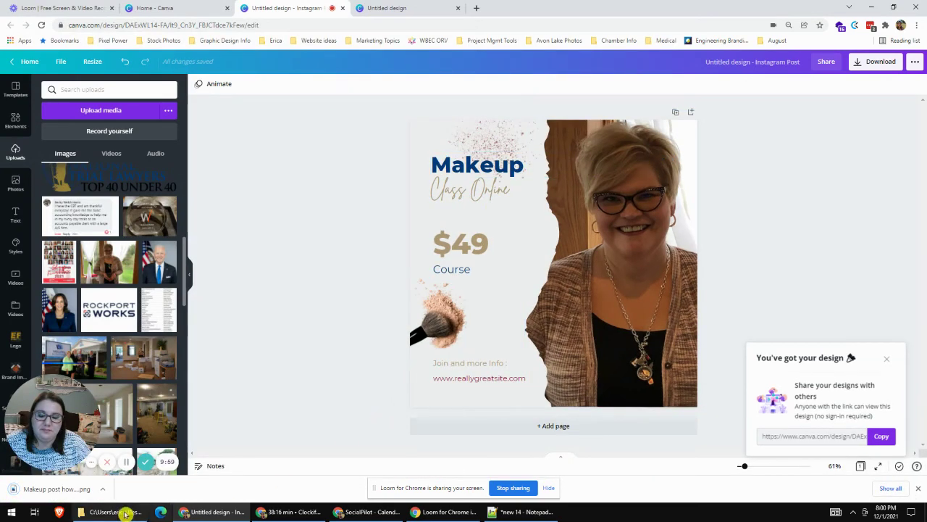
# Show the downloaded makeup post PNG in its folder in File Explorer to check the exported image
pyautogui.click(102, 488)
pyautogui.click(135, 456)
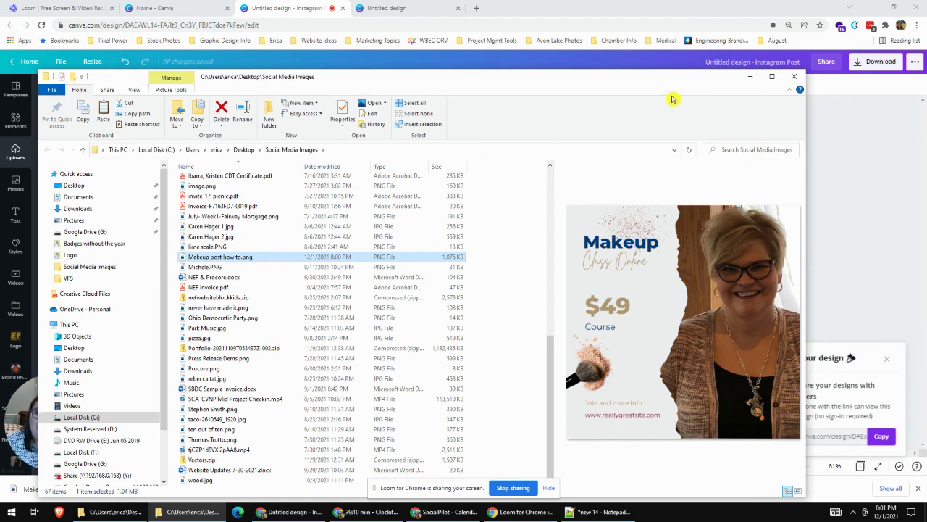
# Return to the browser and view the shared design titled "Your Marketing and Design Questions Answered"
pyautogui.click(299, 8)
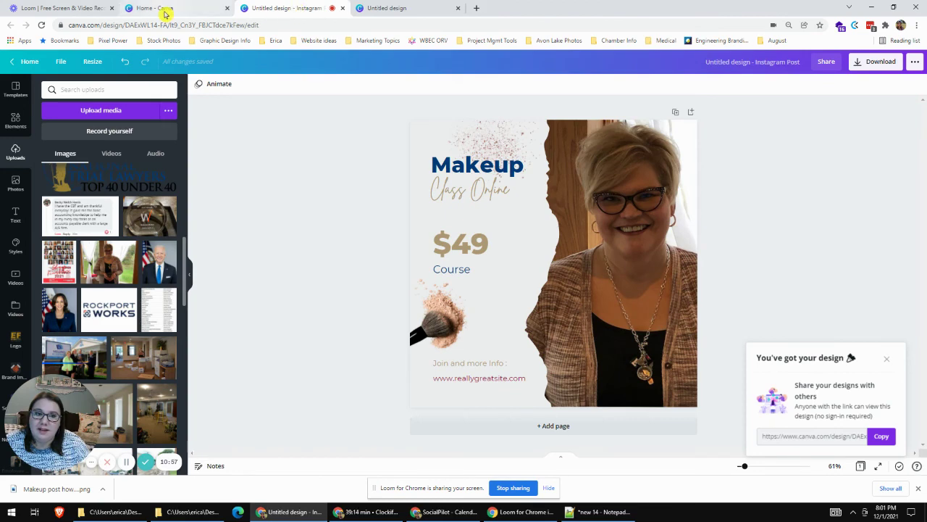
pyautogui.click(399, 8)
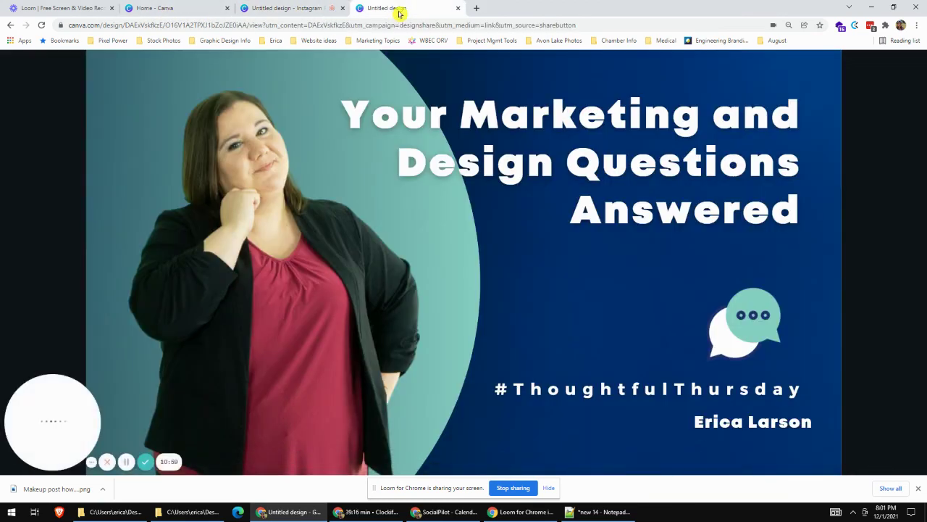